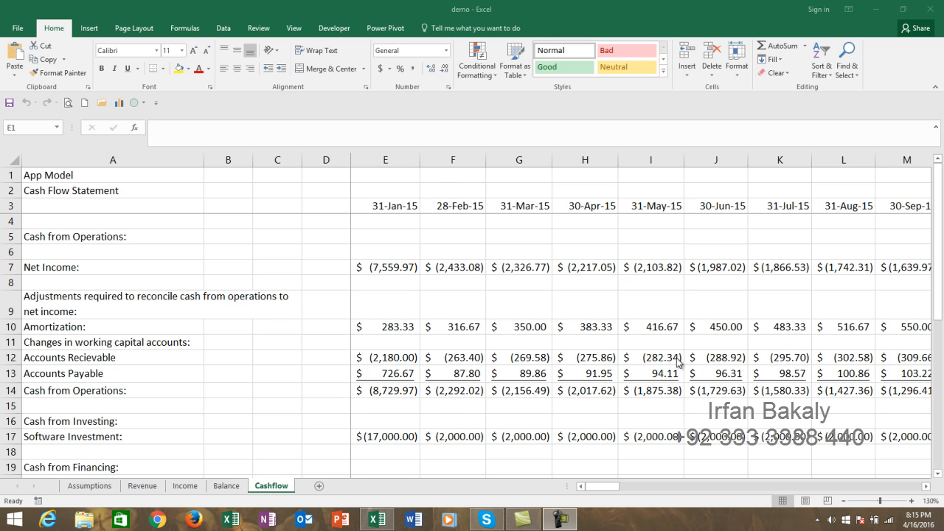
Step: Add a new worksheet after Cashflow and name it Summary
{"action": "left_click", "coordinate": [319, 489]}
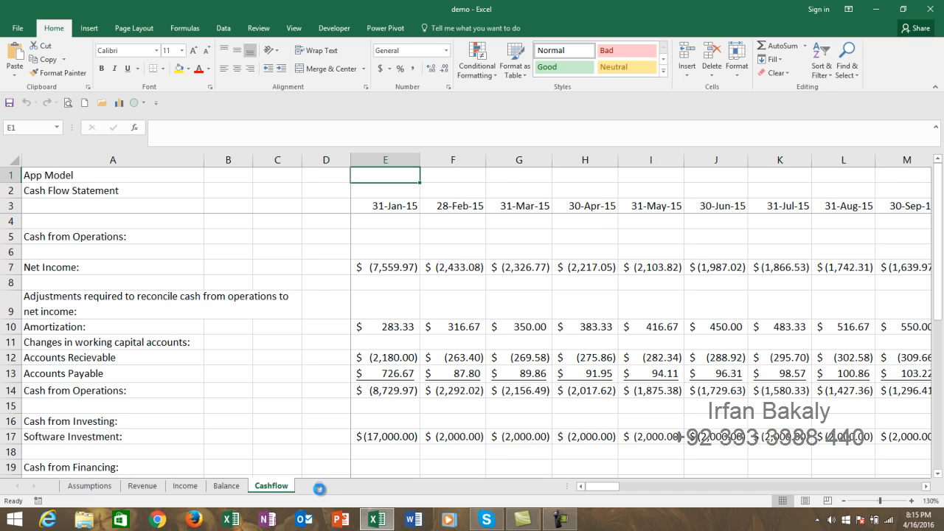
{"action": "left_click", "coordinate": [319, 487]}
{"action": "double_click", "coordinate": [311, 487]}
{"action": "type", "text": "Summary"}
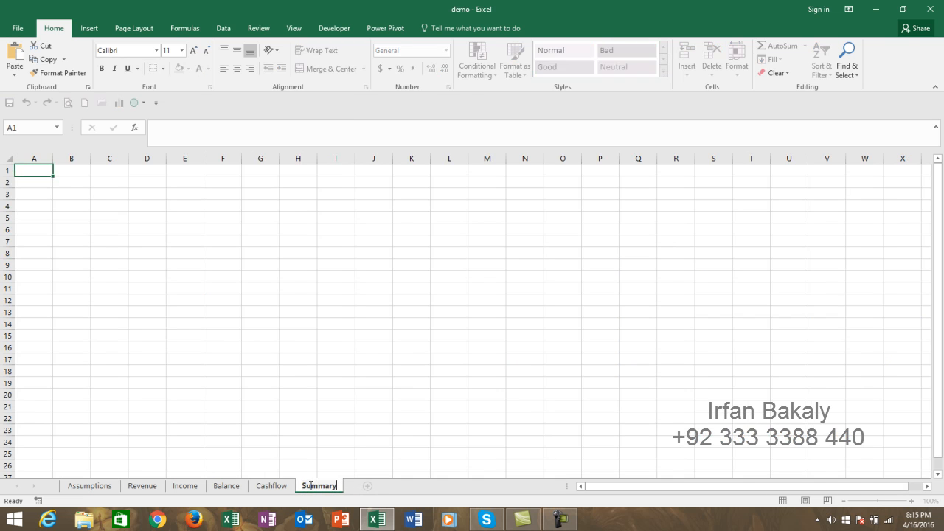
{"action": "key", "text": "Return"}
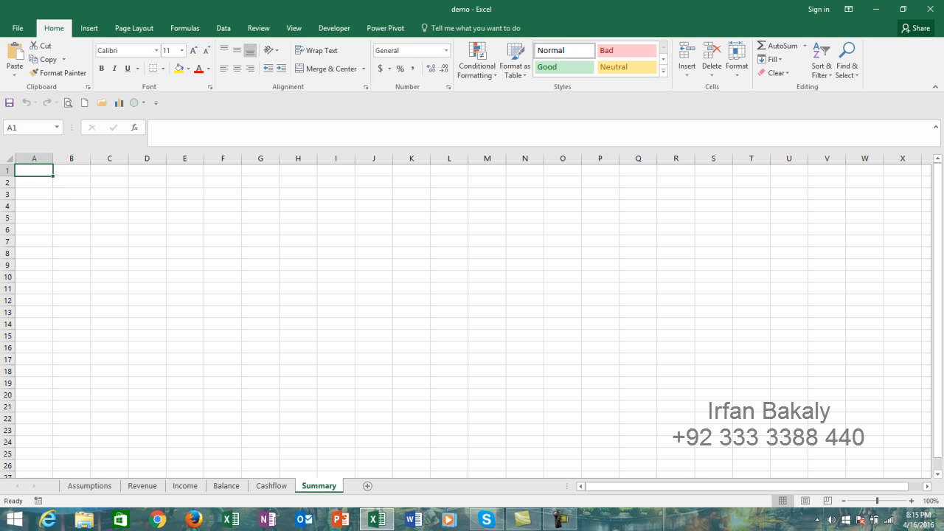
Step: Enter the title Summary in cell A1 of the new sheet
{"action": "left_click", "coordinate": [914, 501]}
{"action": "left_click", "coordinate": [913, 501]}
{"action": "left_click", "coordinate": [914, 500]}
{"action": "left_click", "coordinate": [913, 501]}
{"action": "left_click", "coordinate": [914, 501]}
{"action": "left_click", "coordinate": [913, 501]}
{"action": "left_click", "coordinate": [913, 501]}
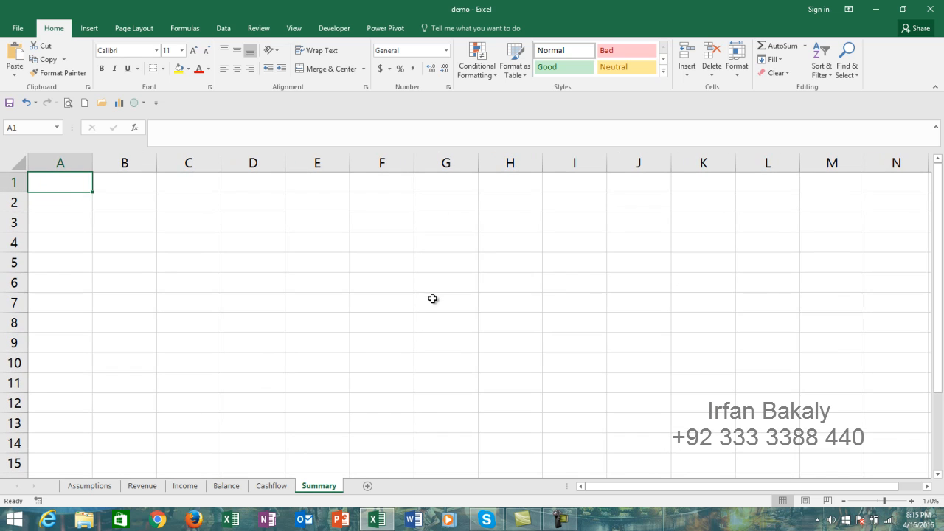
{"action": "type", "text": "Summary"}
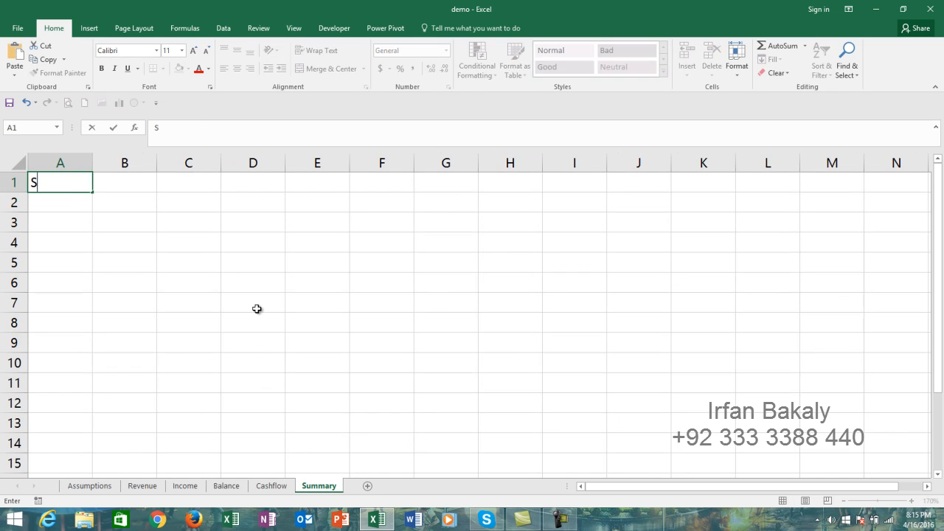
{"action": "key", "text": "Return"}
{"action": "key", "text": "Return"}
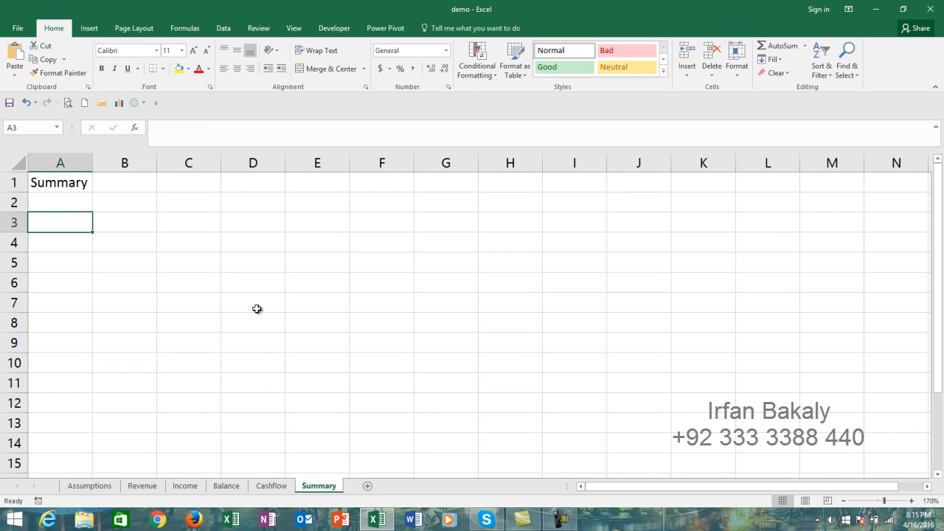
Step: Enter 2015 in cell B2 and fill the year series across to 2019 in F2
{"action": "key", "text": "Up"}
{"action": "key", "text": "Right"}
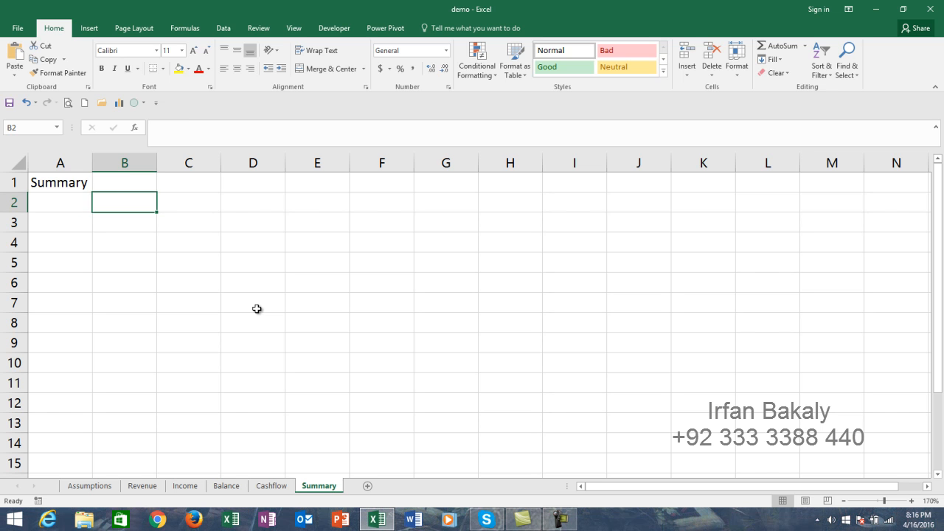
{"action": "type", "text": "200"}
{"action": "key", "text": "Escape"}
{"action": "type", "text": "2015"}
{"action": "key", "text": "Return"}
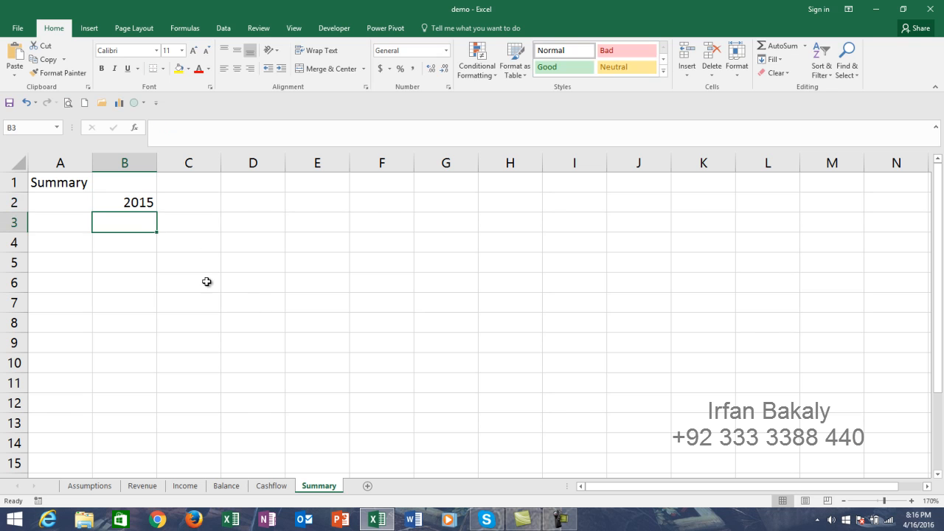
{"action": "left_click", "coordinate": [146, 203]}
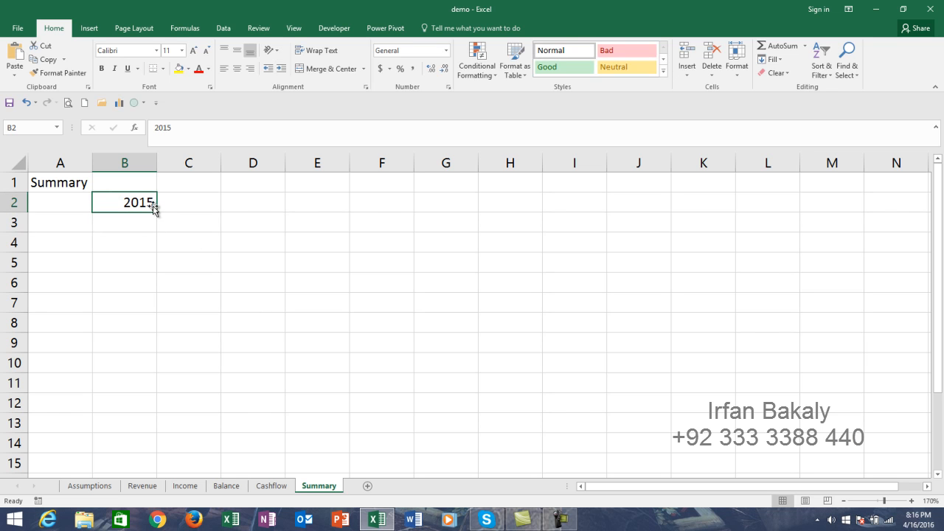
{"action": "left_click_drag", "start_coordinate": [158, 214], "coordinate": [383, 215]}
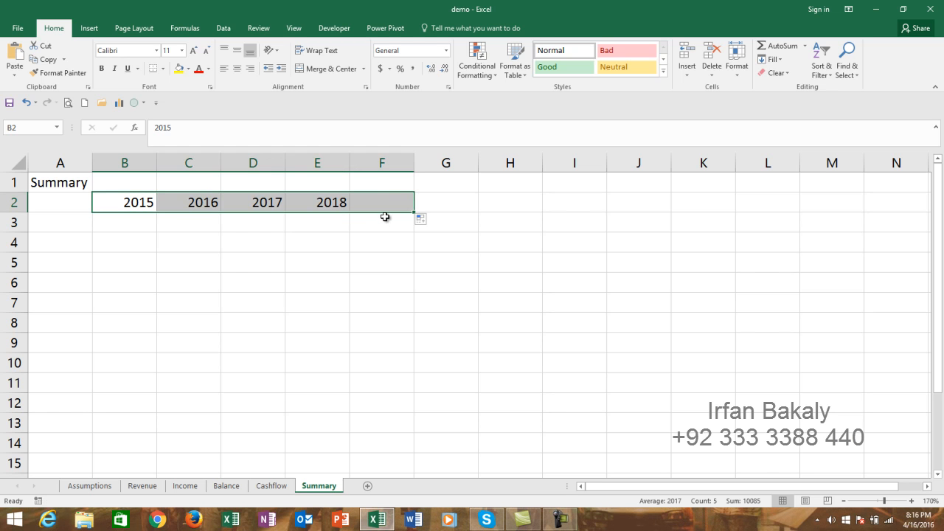
Step: Enter the row labels Revenue, COGS and Gross Profit in cells A3 to A5
{"action": "left_click", "coordinate": [72, 223]}
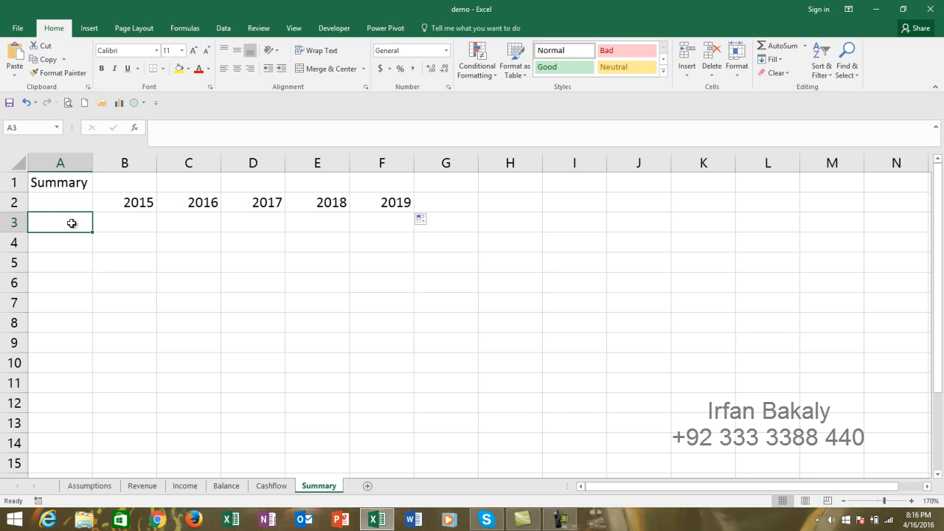
{"action": "type", "text": "Revenue"}
{"action": "key", "text": "Return"}
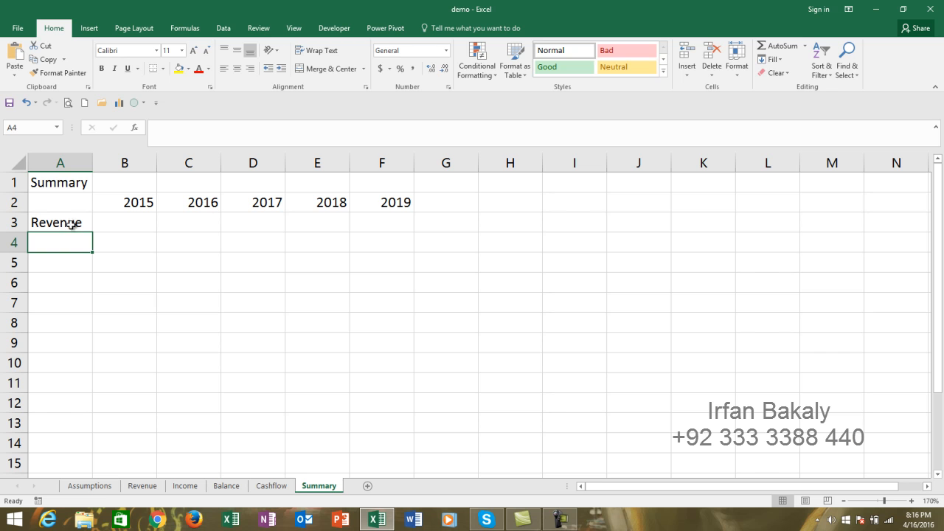
{"action": "type", "text": "COGS"}
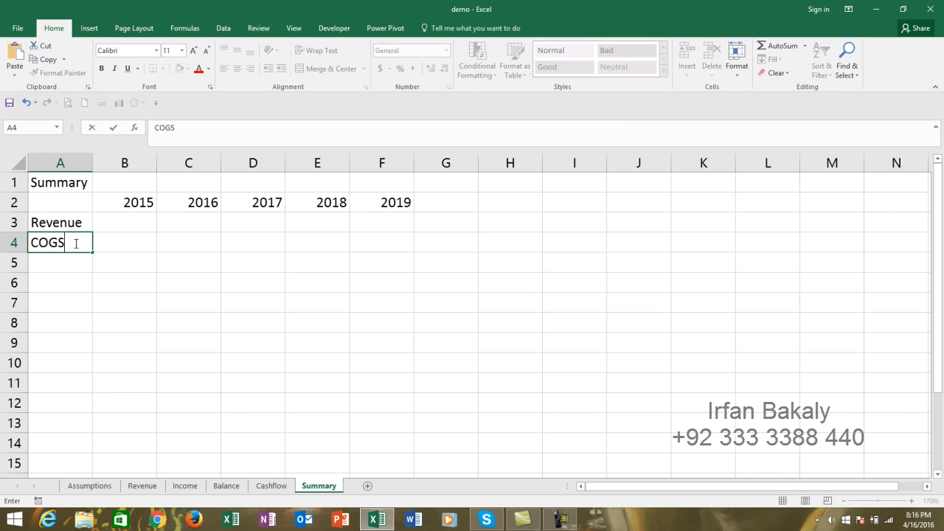
{"action": "key", "text": "Return"}
{"action": "type", "text": "Gross Prof"}
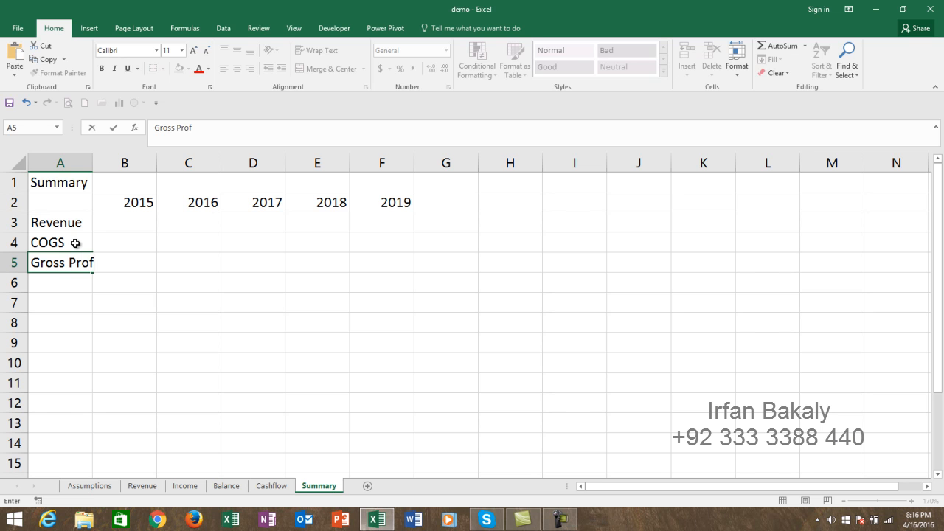
{"action": "type", "text": "tit"}
{"action": "key", "text": "Return"}
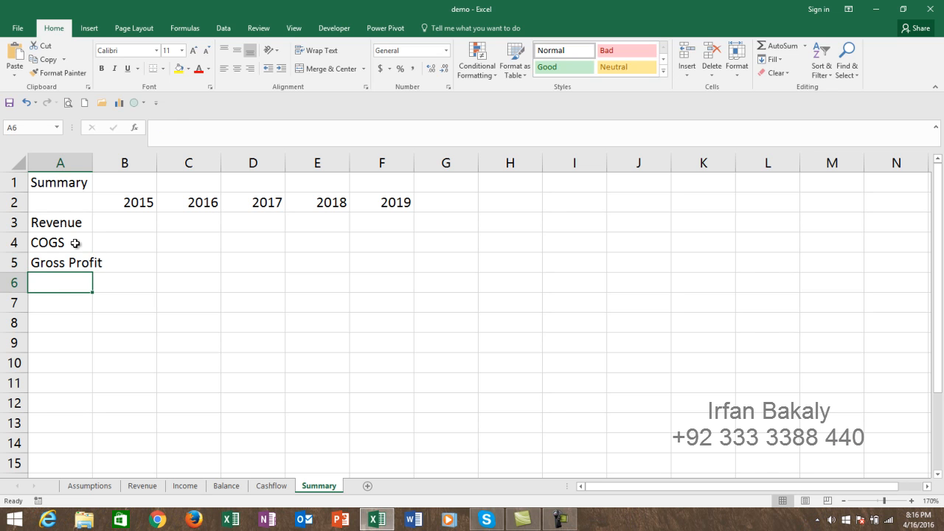
Step: Enter the labels Operating Expe., Sales and Marketing, General and Administrative, and Total Operating Expenses in cells A6 to A9
{"action": "type", "text": "Operati"}
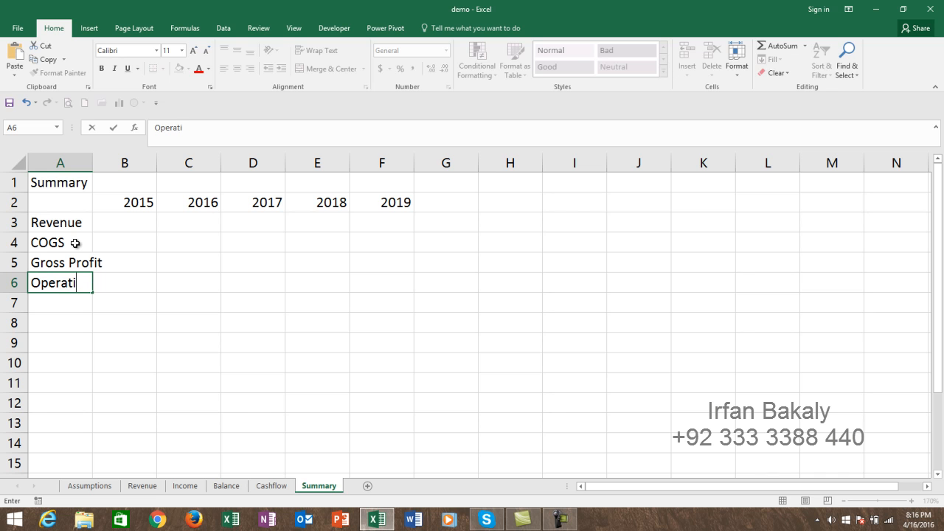
{"action": "type", "text": "ng Expe."}
{"action": "key", "text": "Return"}
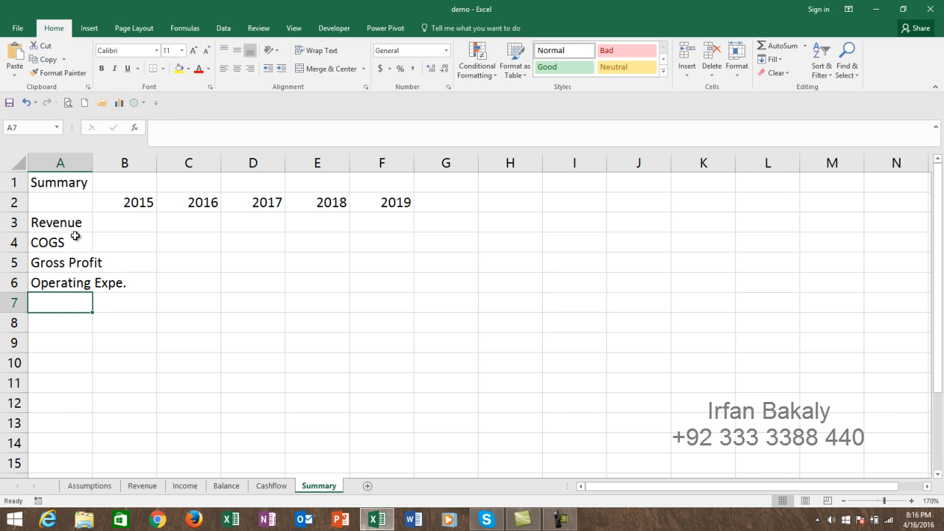
{"action": "type", "text": "Sales and Marketing"}
{"action": "key", "text": "Return"}
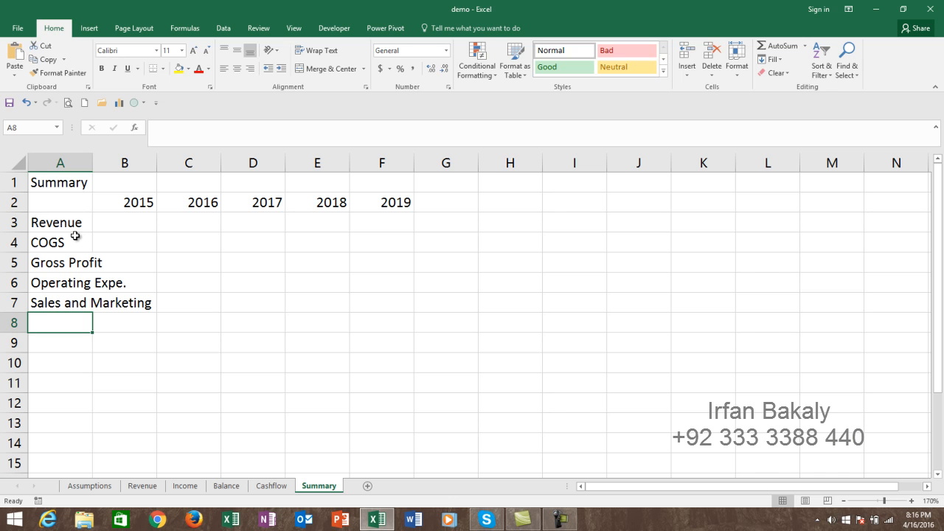
{"action": "type", "text": "General and Administrative"}
{"action": "key", "text": "Return"}
{"action": "type", "text": "Total Operat"}
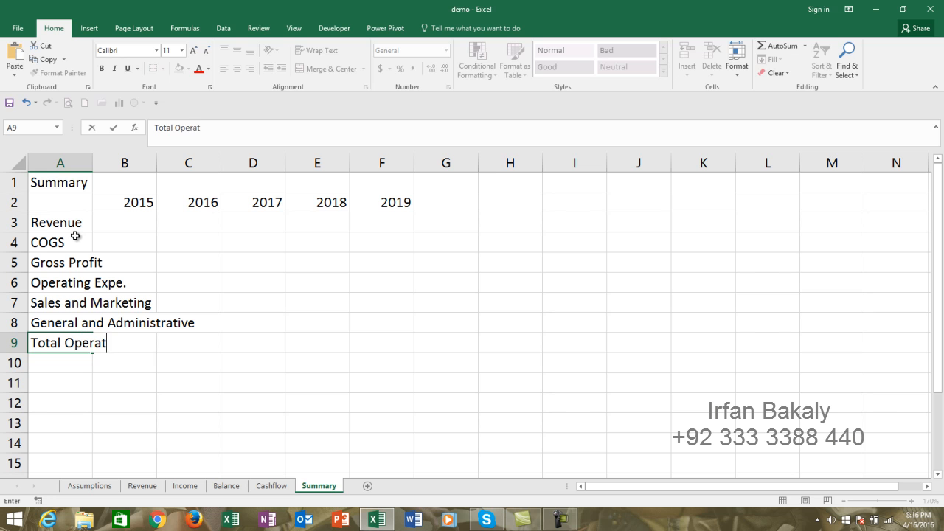
{"action": "type", "text": "ing Expenses"}
{"action": "key", "text": "Return"}
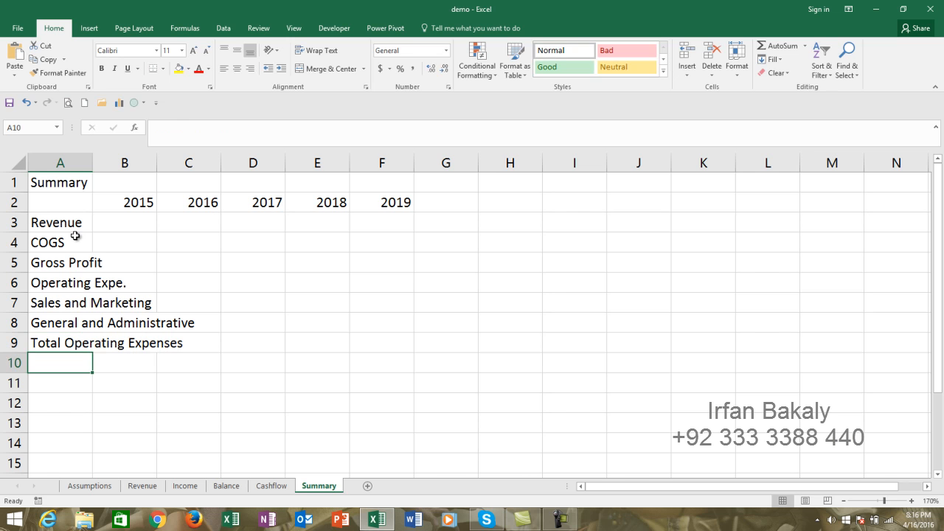
Step: Enter the labels Operating Income and Other Income / (Expense) in cells A10 and A11
{"action": "type", "text": "Pople"}
{"action": "key", "text": "BackSpace"}
{"action": "key", "text": "BackSpace"}
{"action": "key", "text": "BackSpace"}
{"action": "key", "text": "BackSpace"}
{"action": "key", "text": "BackSpace"}
{"action": "type", "text": "Operating Income"}
{"action": "key", "text": "Return"}
{"action": "type", "text": "Other"}
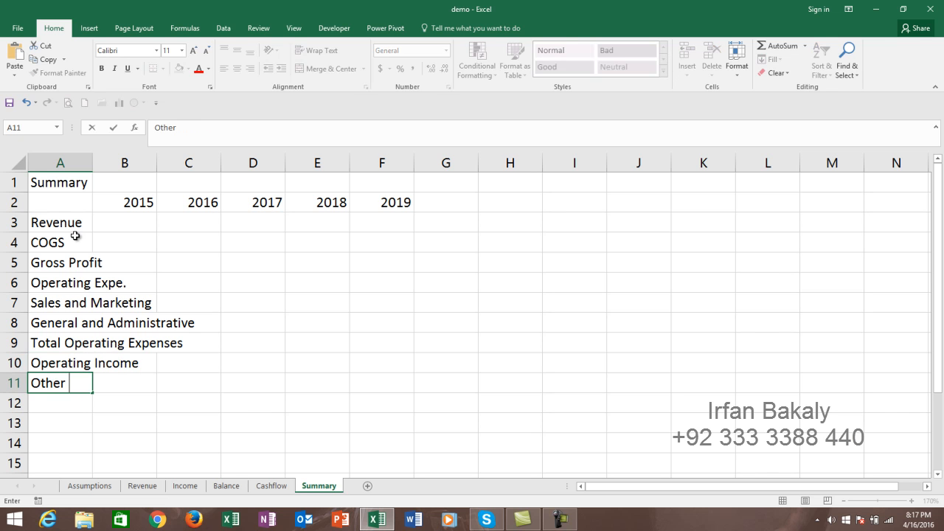
{"action": "type", "text": " Income"}
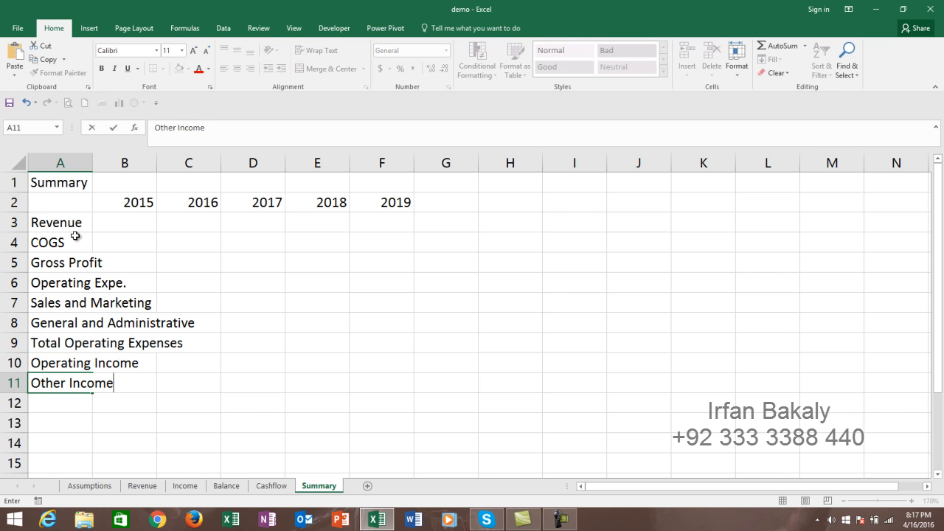
{"action": "type", "text": " / (Exp[ense)"}
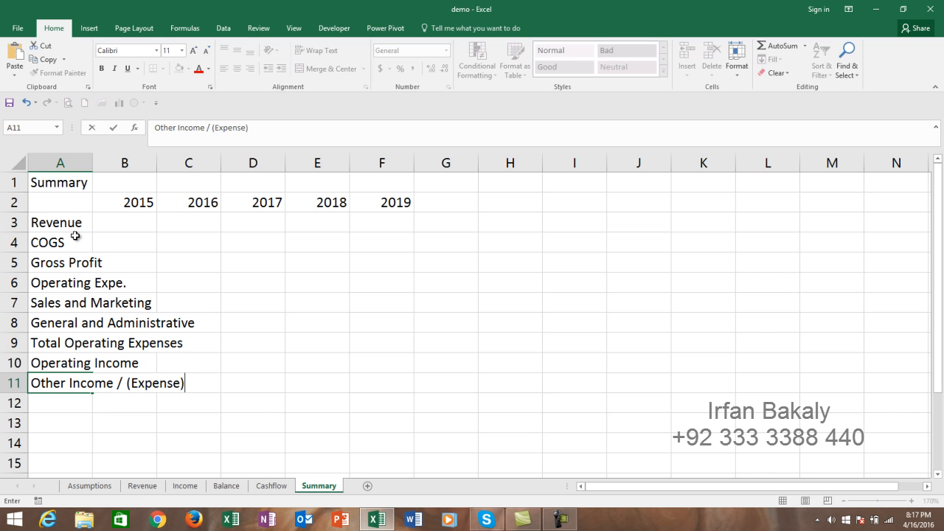
{"action": "key", "text": "Return"}
Step: Enter Pre-Tax Income, Income Tax Expense and Net Income in cells A12 to A14, and fit column A's width to its contents
{"action": "type", "text": "Pre-Tax I"}
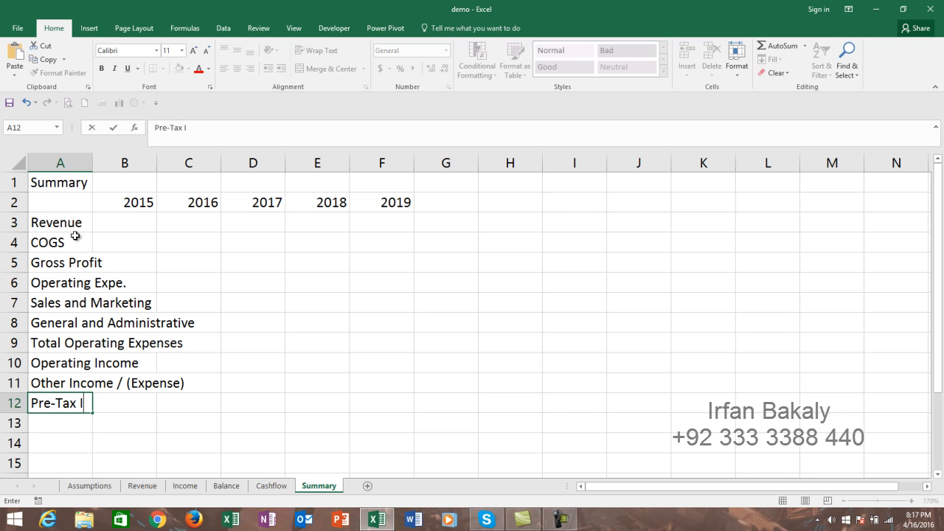
{"action": "type", "text": "ncome"}
{"action": "key", "text": "Return"}
{"action": "type", "text": "Inc"}
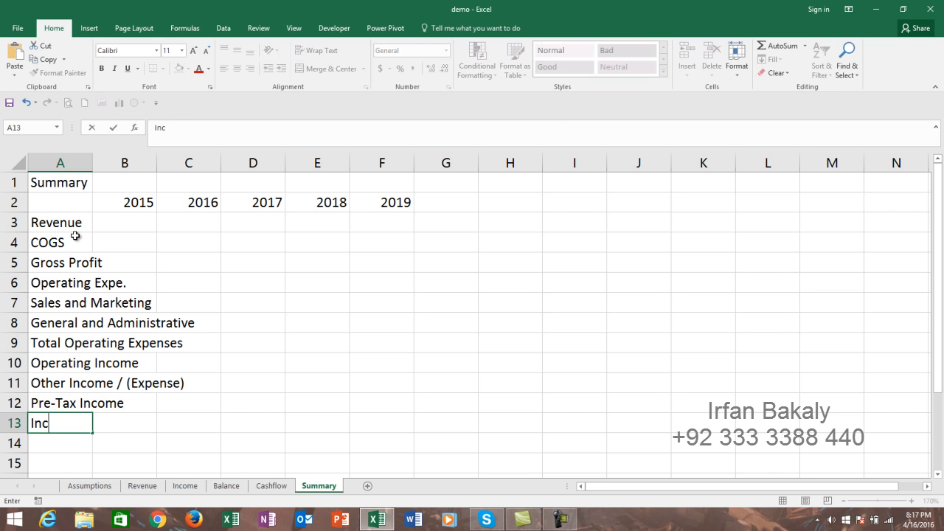
{"action": "type", "text": "ome Tax"}
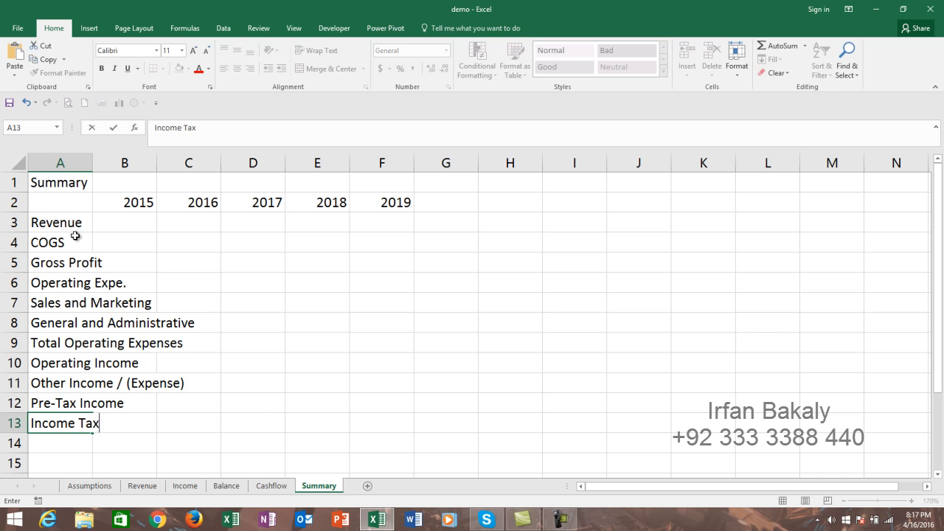
{"action": "type", "text": " Expense"}
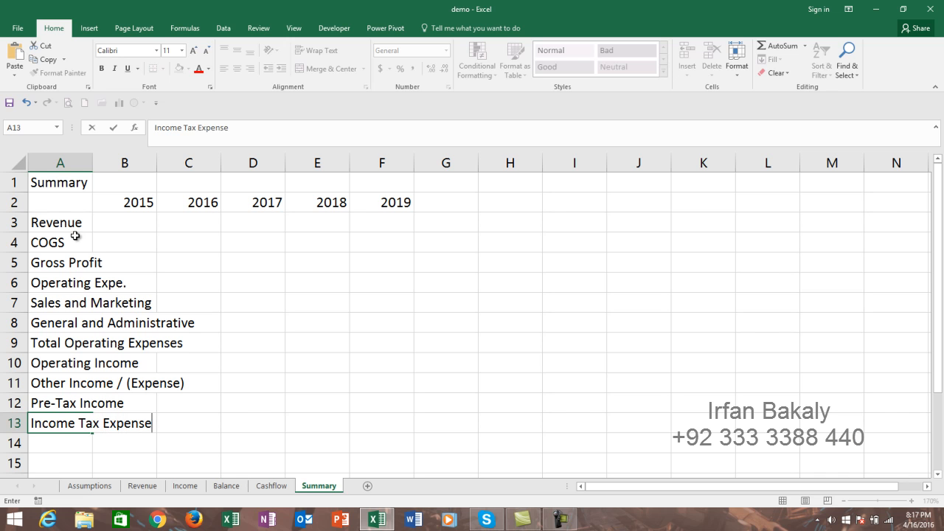
{"action": "key", "text": "Return"}
{"action": "type", "text": "Net"}
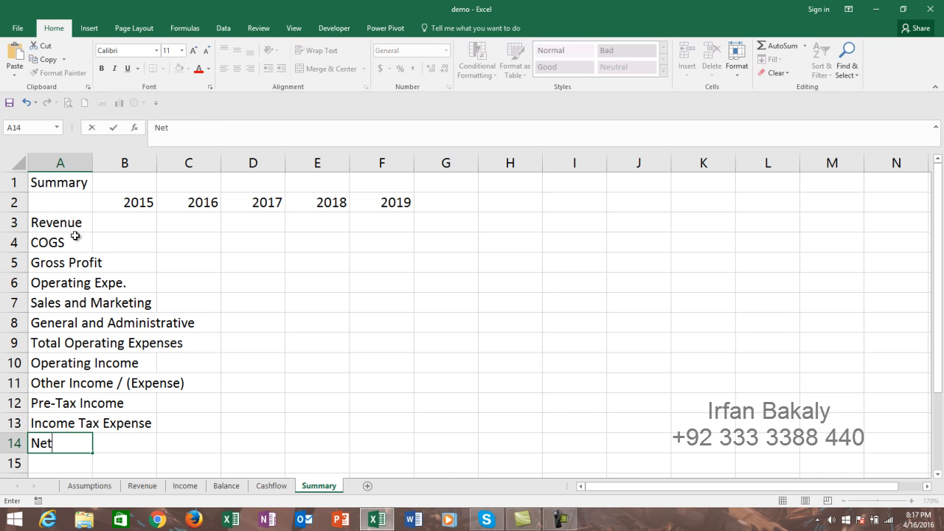
{"action": "type", "text": " Income"}
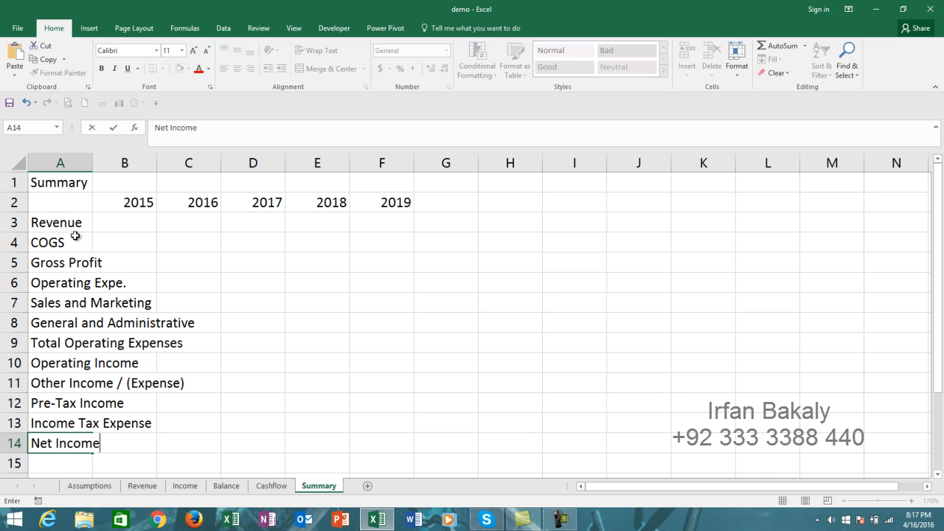
{"action": "key", "text": "Return"}
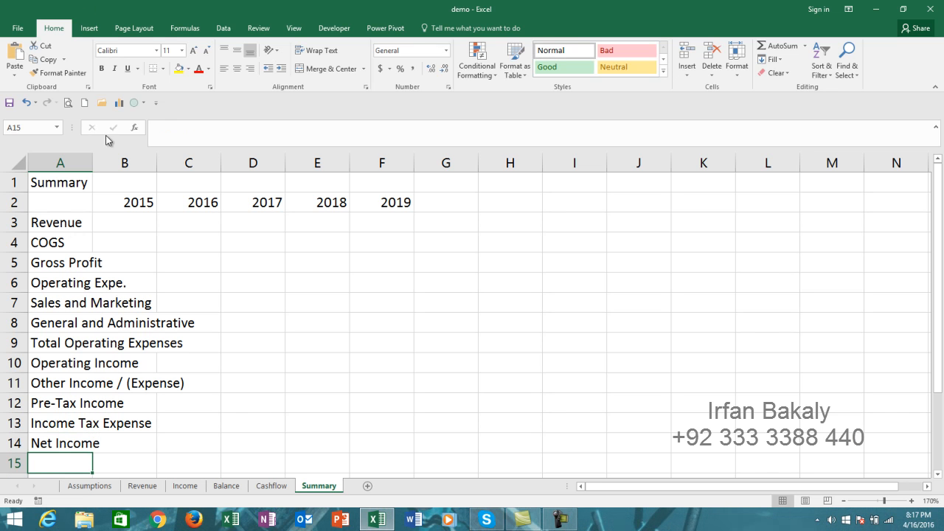
{"action": "double_click", "coordinate": [93, 163]}
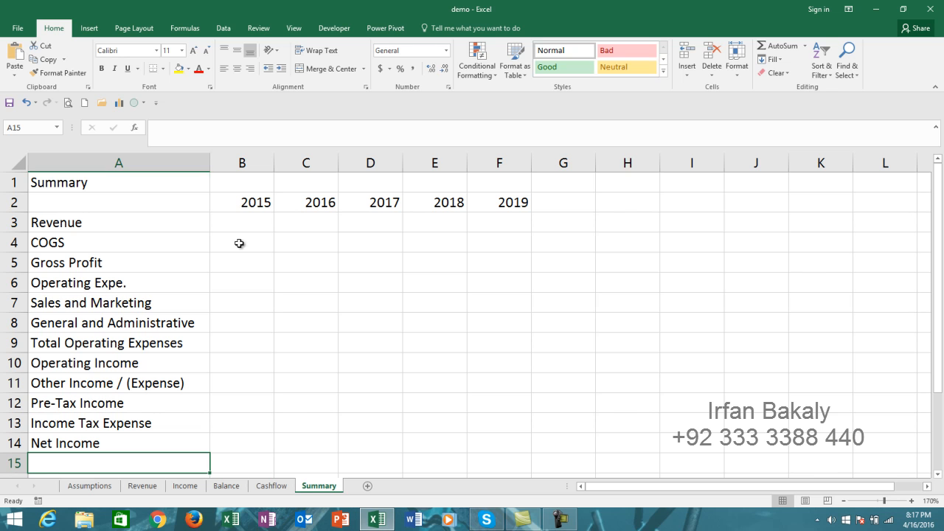
Step: Apply a bottom border to the year headings in B2:F2
{"action": "left_click", "coordinate": [248, 222]}
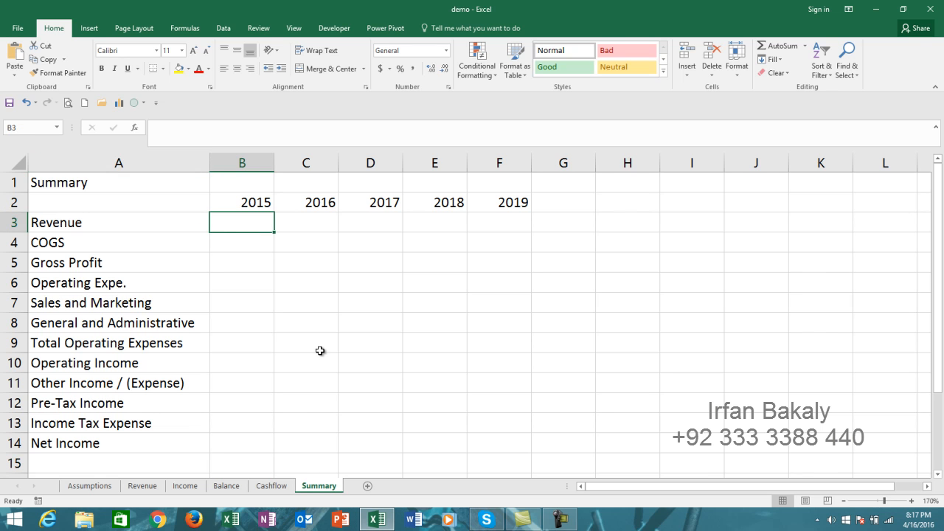
{"action": "key", "text": "Up"}
{"action": "key", "text": "ctrl+shift+Right"}
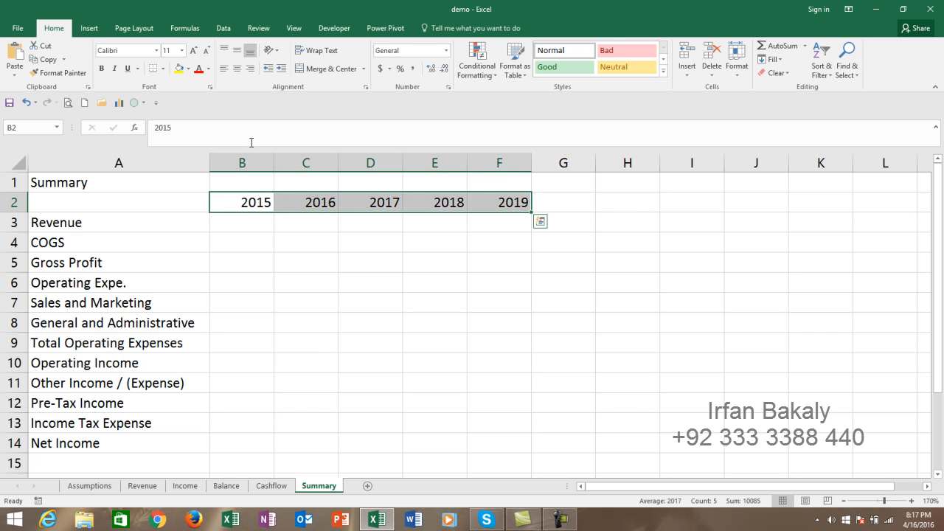
{"action": "left_click", "coordinate": [153, 68]}
Step: Link 2015 Revenue in B3 to cell CI5 of the Income sheet and fill the formula across to F3
{"action": "left_click", "coordinate": [261, 228]}
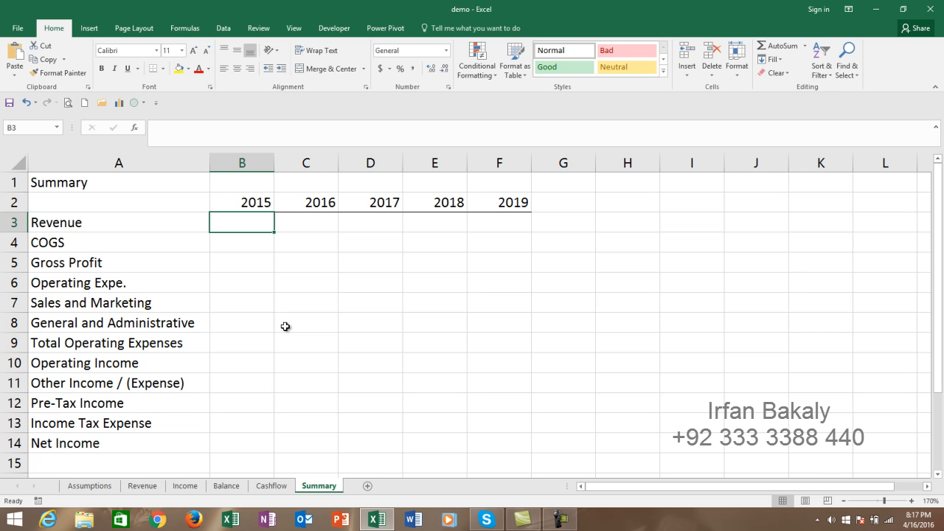
{"action": "type", "text": "="}
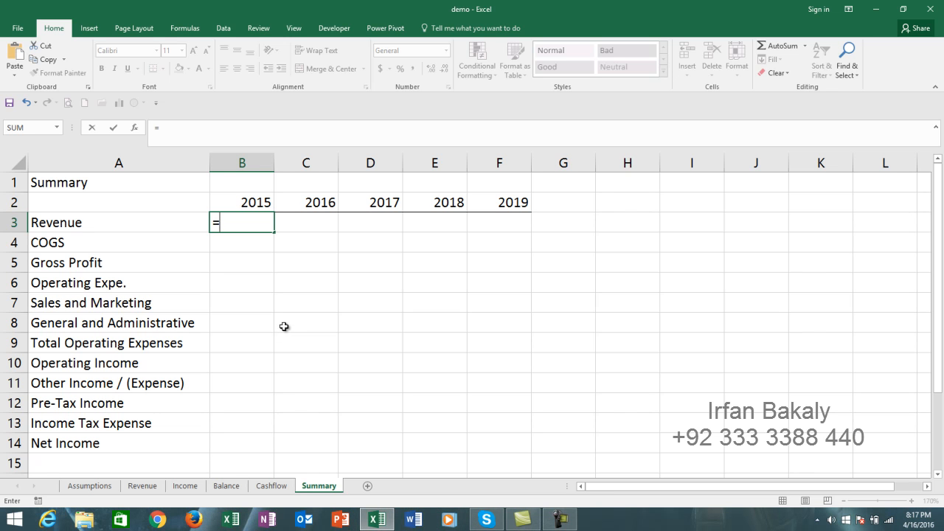
{"action": "left_click", "coordinate": [185, 486]}
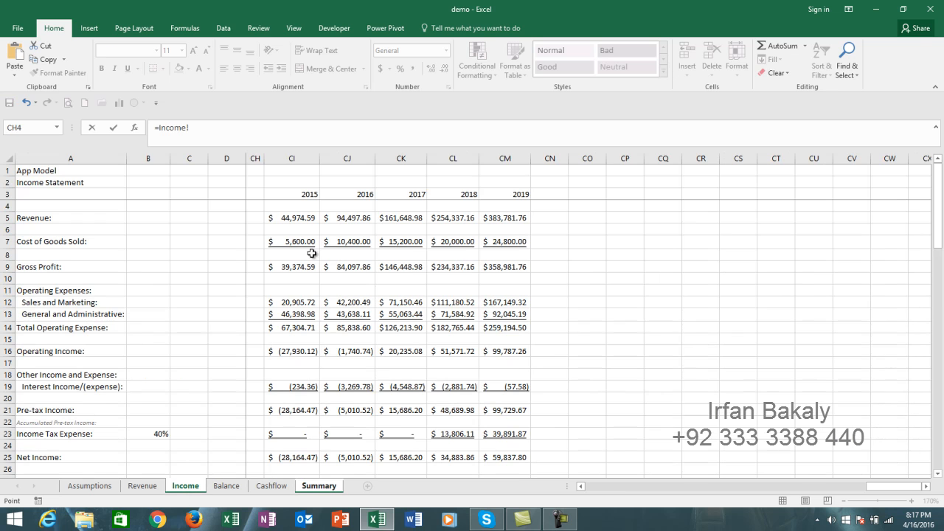
{"action": "left_click", "coordinate": [305, 217]}
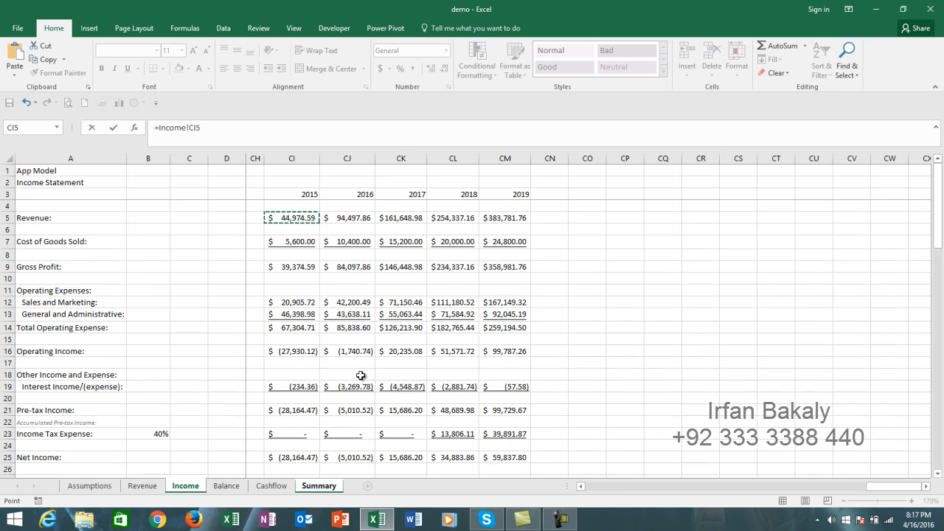
{"action": "key", "text": "Return"}
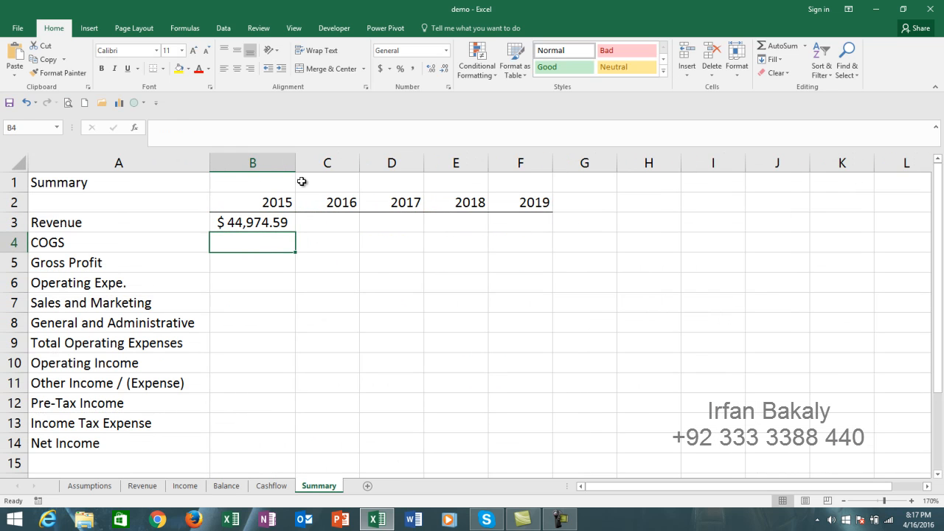
{"action": "left_click", "coordinate": [274, 219]}
{"action": "left_click_drag", "start_coordinate": [295, 233], "coordinate": [547, 234]}
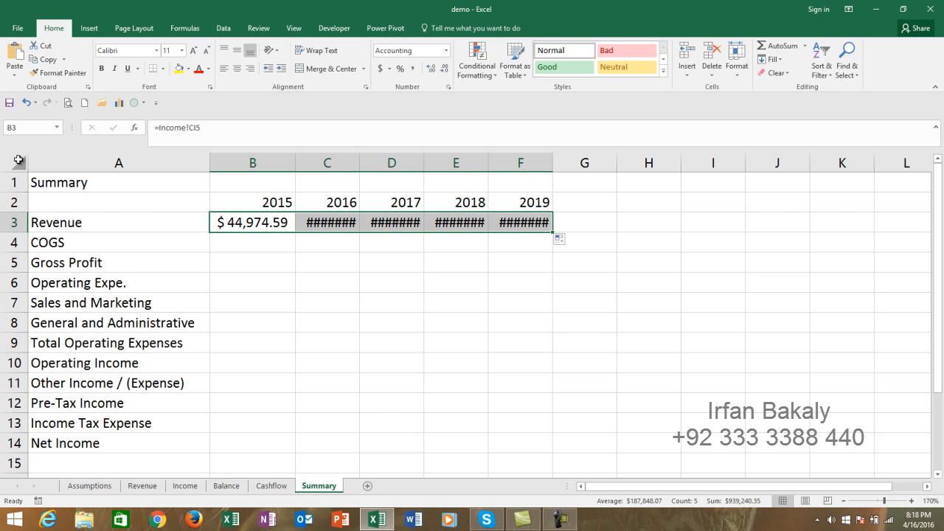
Step: Fit the widths of columns B to F to their contents
{"action": "left_click_drag", "start_coordinate": [255, 163], "coordinate": [472, 166]}
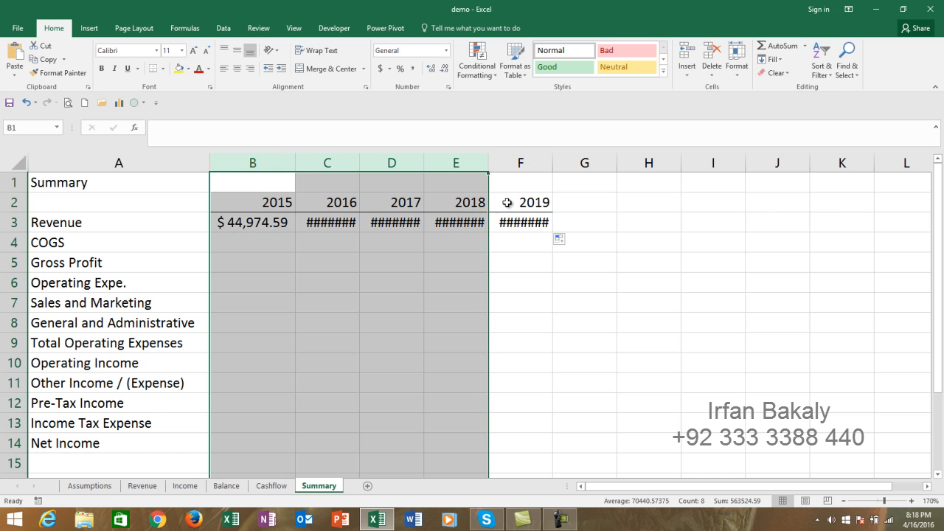
{"action": "left_click", "coordinate": [520, 161], "text": "shift"}
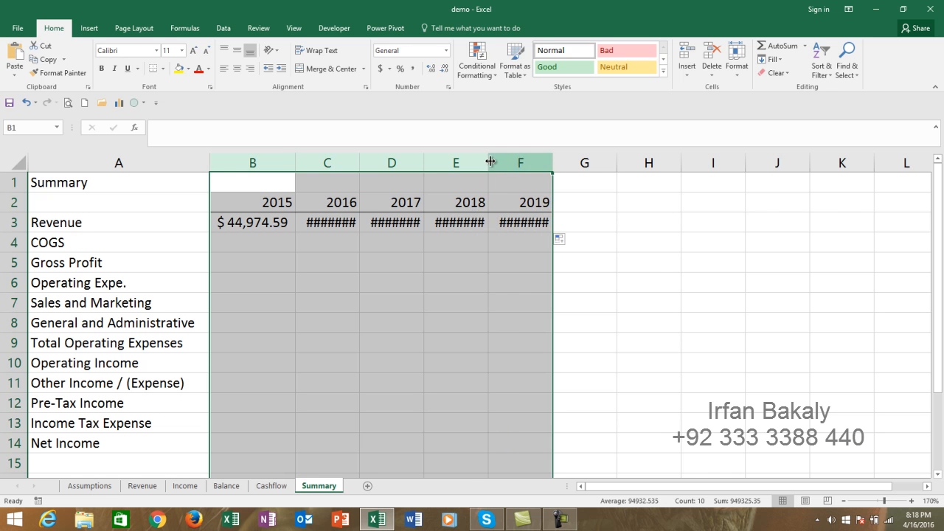
{"action": "double_click", "coordinate": [490, 160]}
Step: Link 2015 COGS in B4 to cell CI7 of the Income sheet and fill the formula across to F4
{"action": "left_click", "coordinate": [273, 240]}
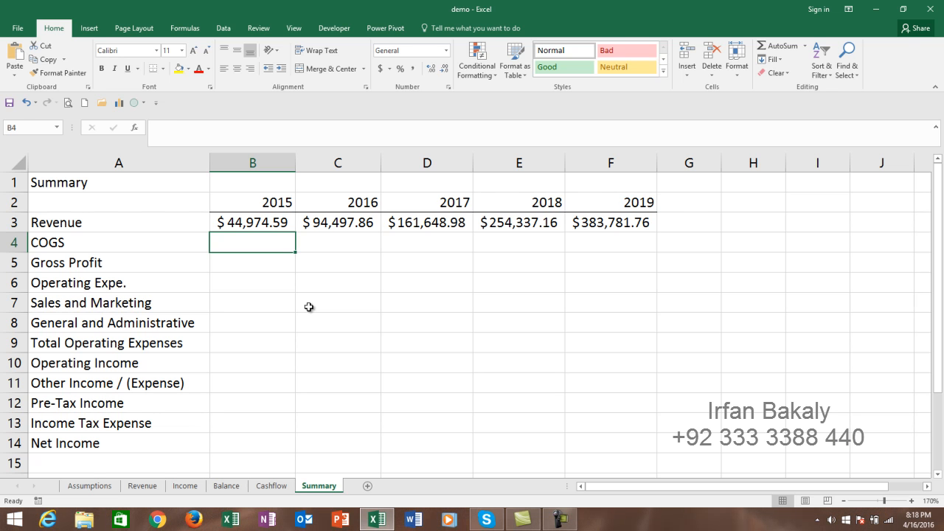
{"action": "type", "text": "="}
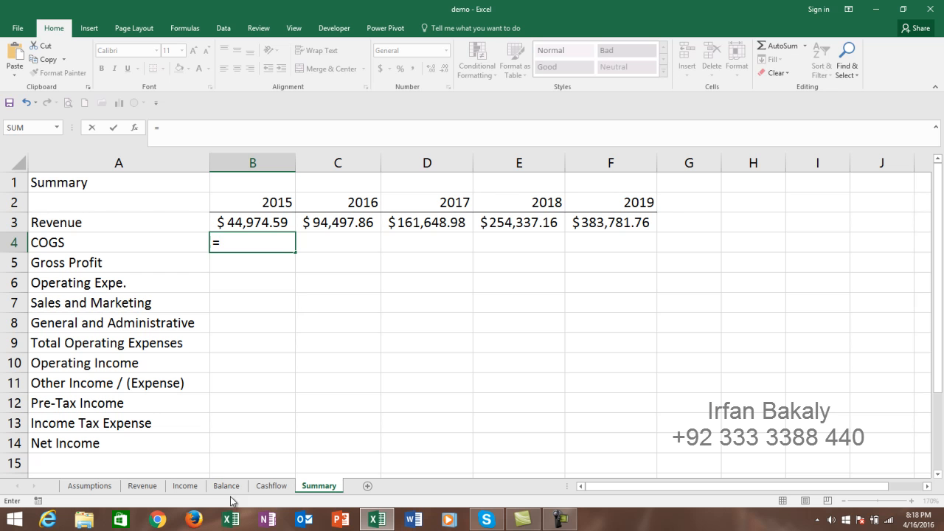
{"action": "left_click", "coordinate": [185, 486]}
{"action": "left_click", "coordinate": [305, 242]}
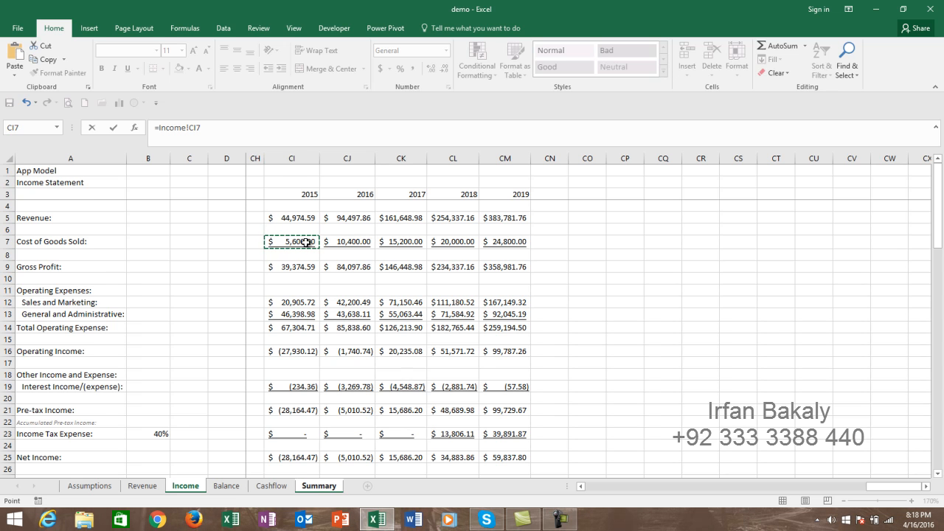
{"action": "key", "text": "Return"}
{"action": "left_click", "coordinate": [284, 242]}
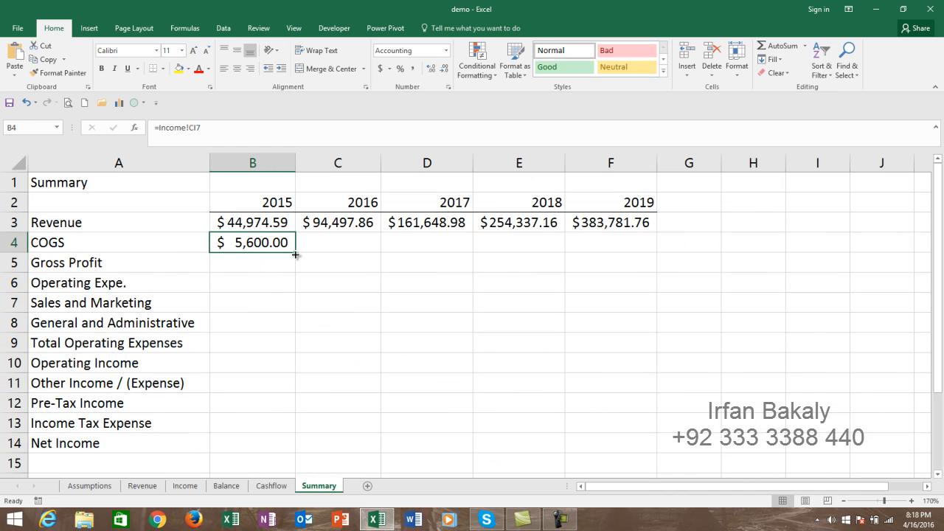
{"action": "left_click_drag", "start_coordinate": [479, 294], "coordinate": [645, 267]}
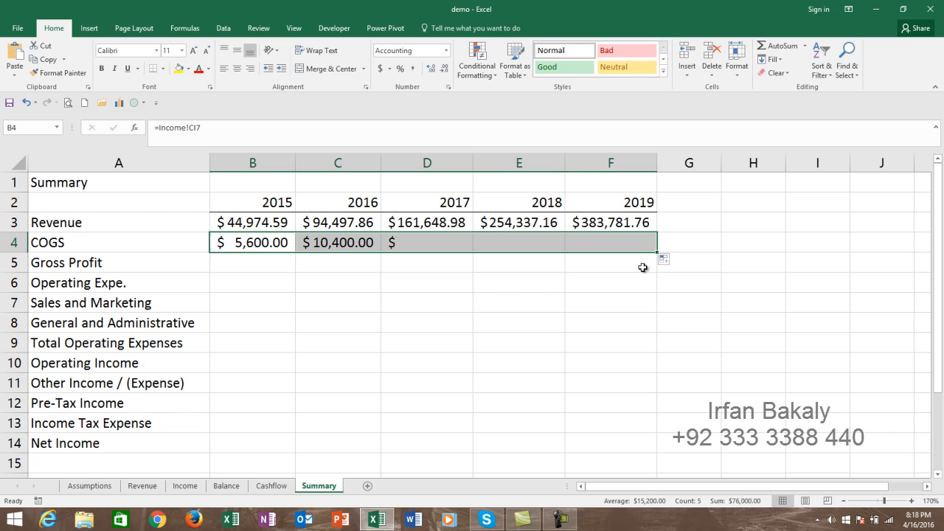
Step: Calculate 2015 Gross Profit in B5 as =B3-B4 and fill the formula across to F5
{"action": "left_click", "coordinate": [256, 269]}
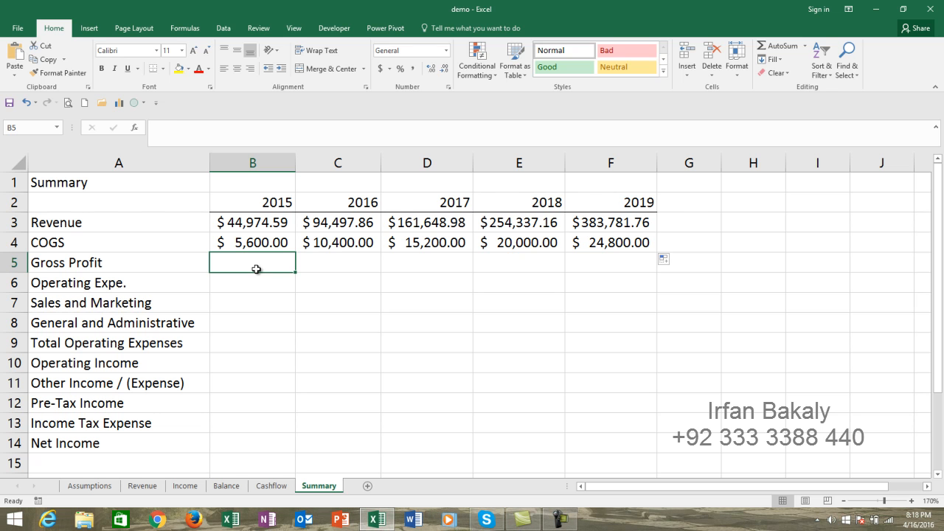
{"action": "type", "text": "="}
{"action": "key", "text": "Up"}
{"action": "key", "text": "Up"}
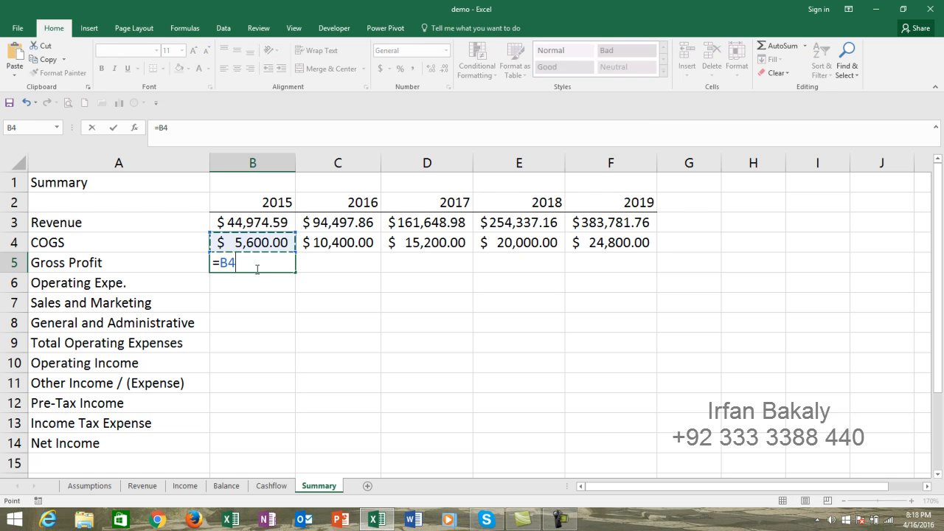
{"action": "type", "text": "-"}
{"action": "key", "text": "Up"}
{"action": "key", "text": "Return"}
{"action": "left_click", "coordinate": [255, 268]}
{"action": "left_click_drag", "start_coordinate": [296, 270], "coordinate": [626, 296]}
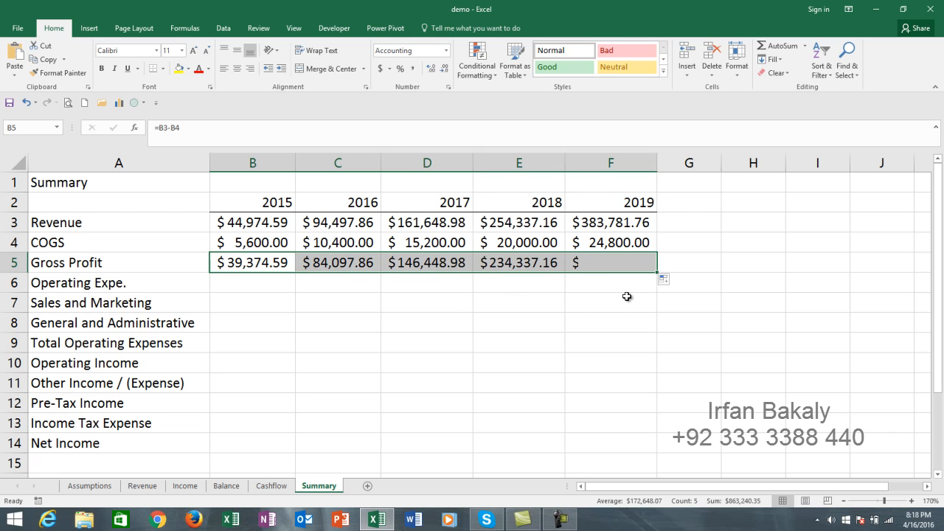
{"action": "left_click", "coordinate": [239, 286]}
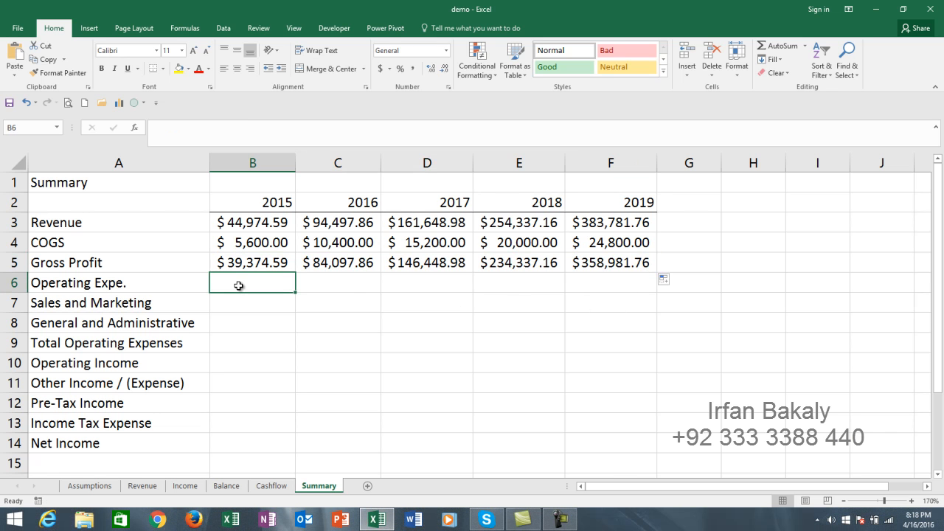
{"action": "type", "text": "="}
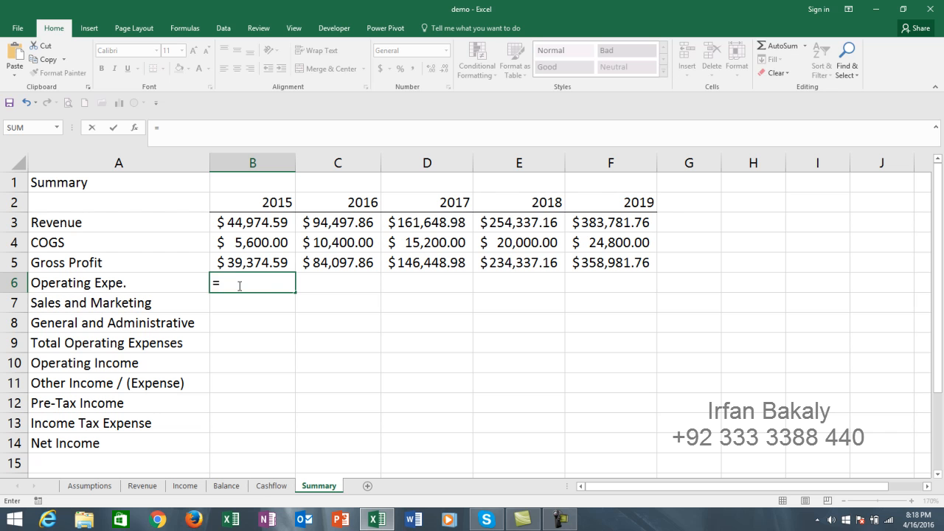
{"action": "left_click", "coordinate": [185, 486]}
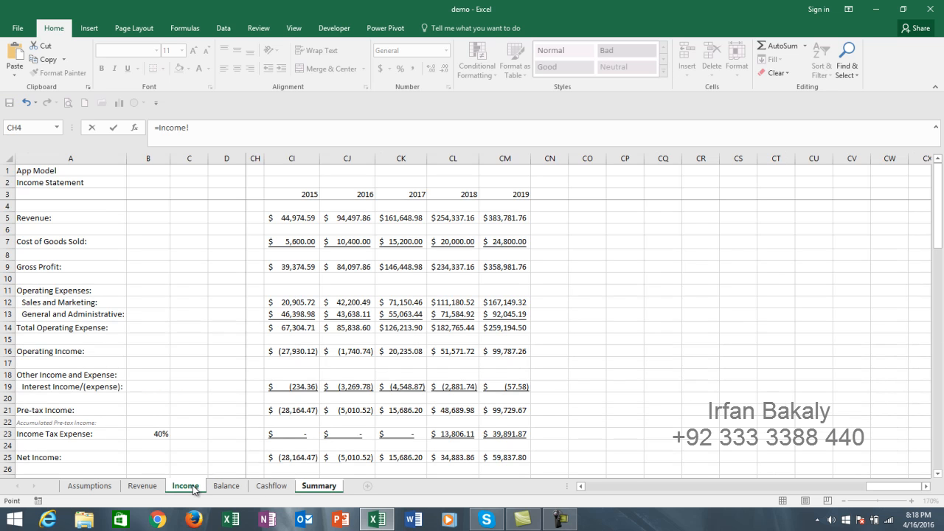
{"action": "key", "text": "Escape"}
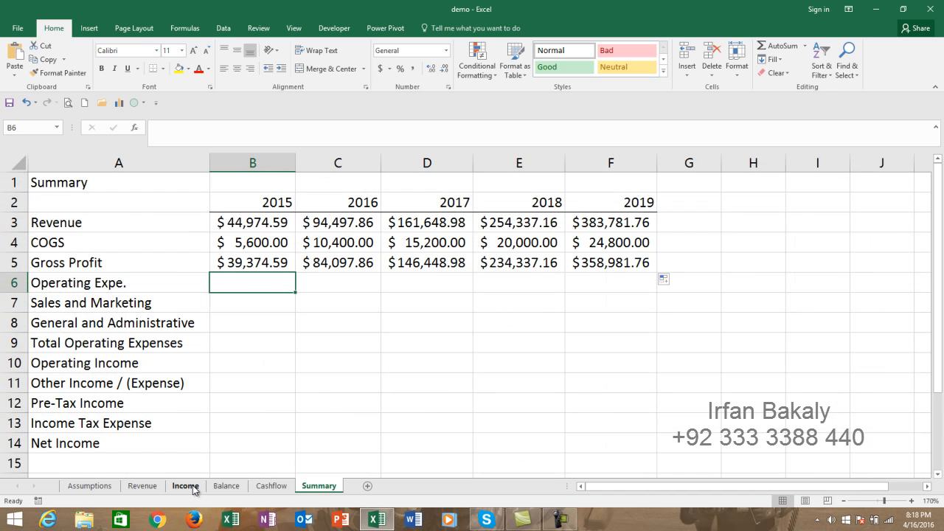
Step: Link 2015 Sales and Marketing in B7 to cell CI12 of the Income sheet
{"action": "left_click", "coordinate": [254, 302]}
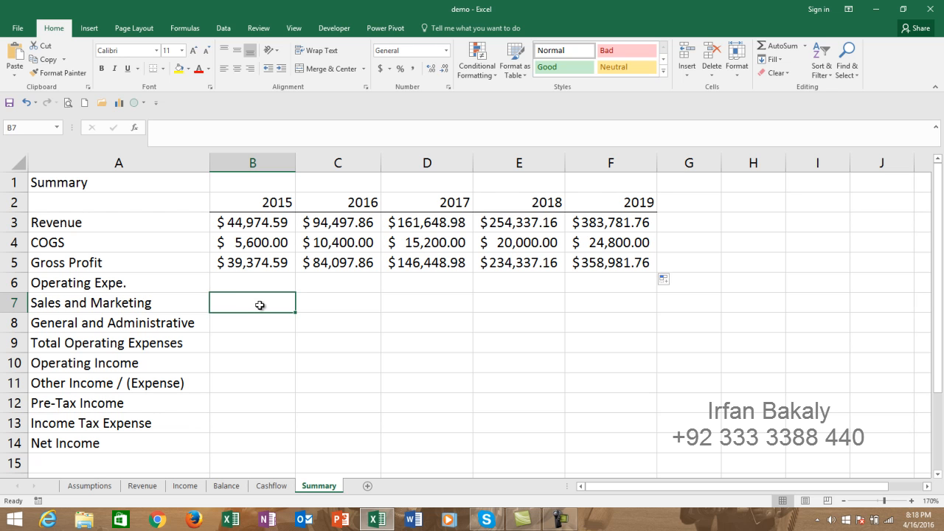
{"action": "type", "text": "="}
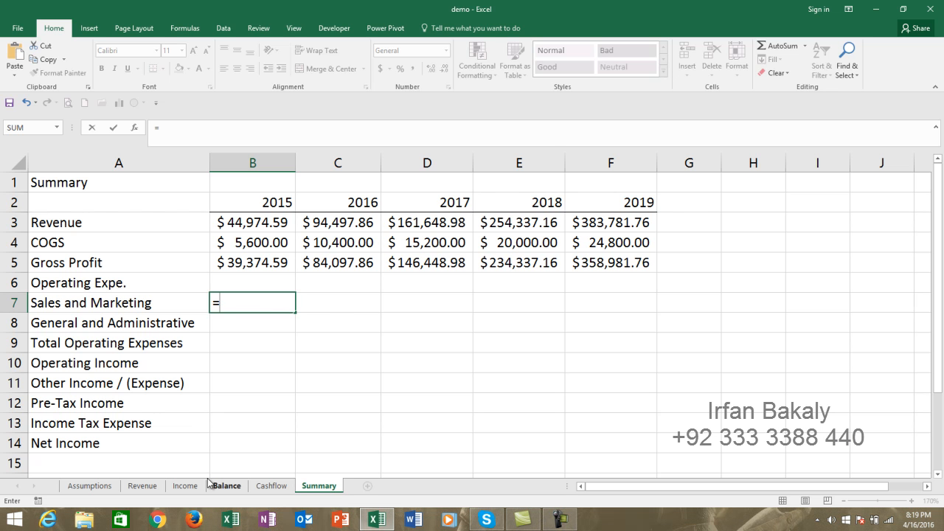
{"action": "left_click", "coordinate": [186, 486]}
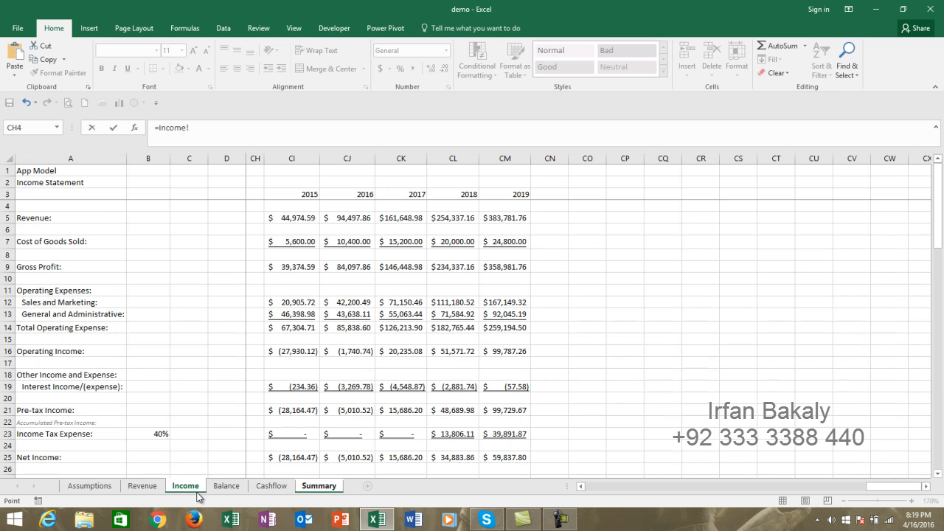
{"action": "left_click", "coordinate": [288, 304]}
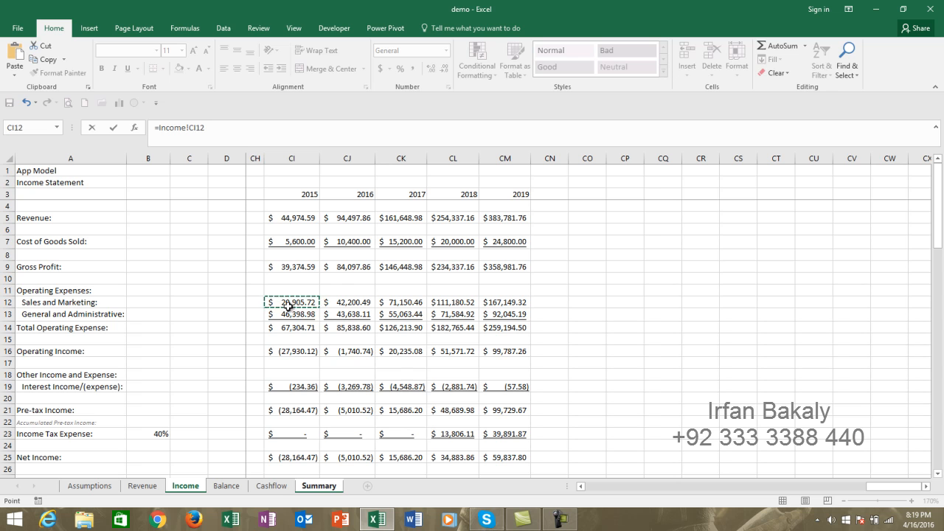
{"action": "key", "text": "Return"}
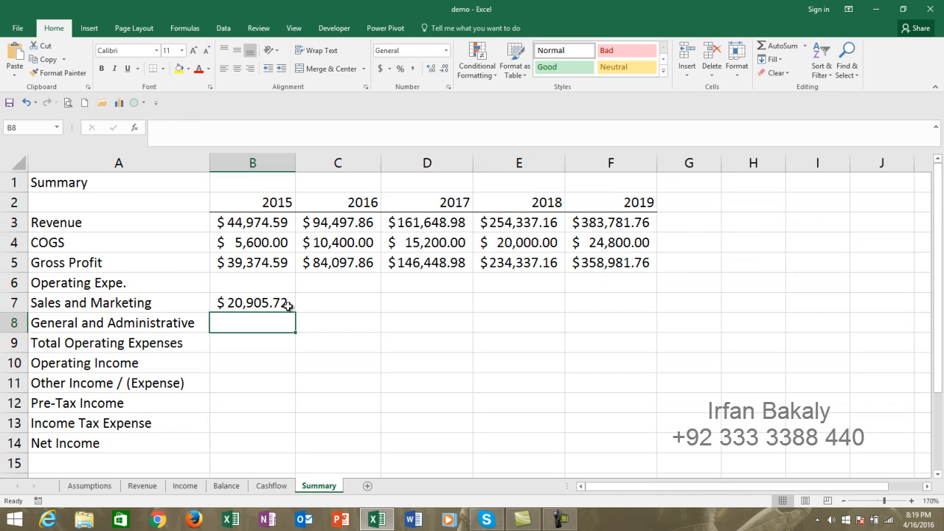
Step: Copy the Sales and Marketing formula from B7 down to General and Administrative in B8
{"action": "left_click", "coordinate": [287, 305]}
{"action": "key", "text": "ctrl+c"}
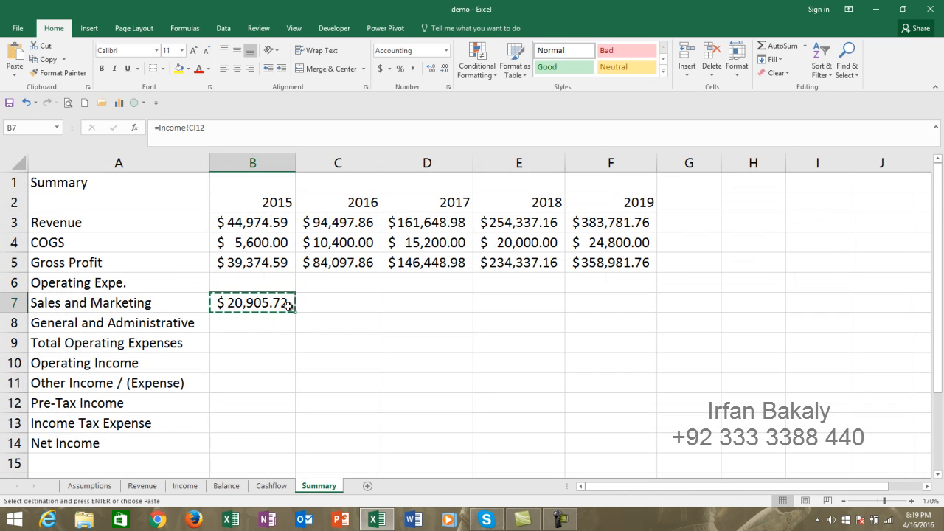
{"action": "key", "text": "Down"}
{"action": "key", "text": "Return"}
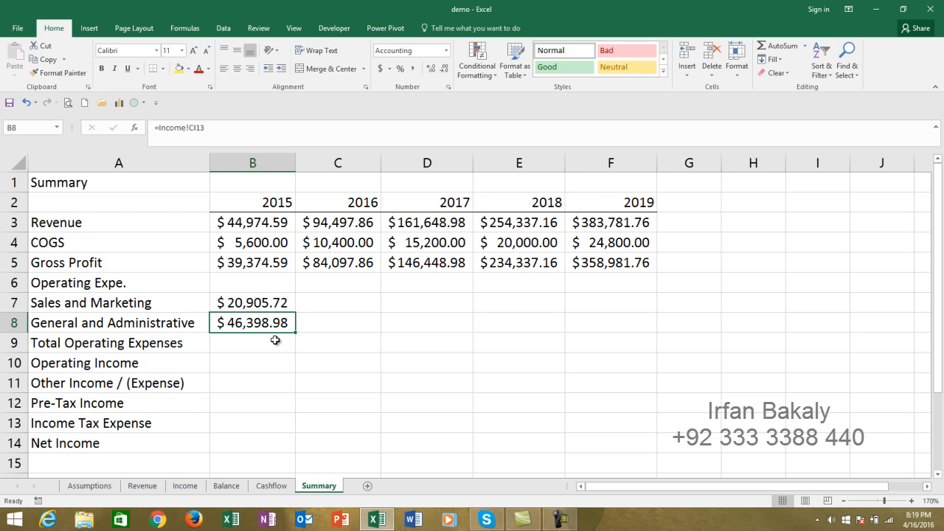
Step: Calculate 2015 Total Operating Expenses in B9 with =SUM(B7:B8)
{"action": "left_click", "coordinate": [275, 342]}
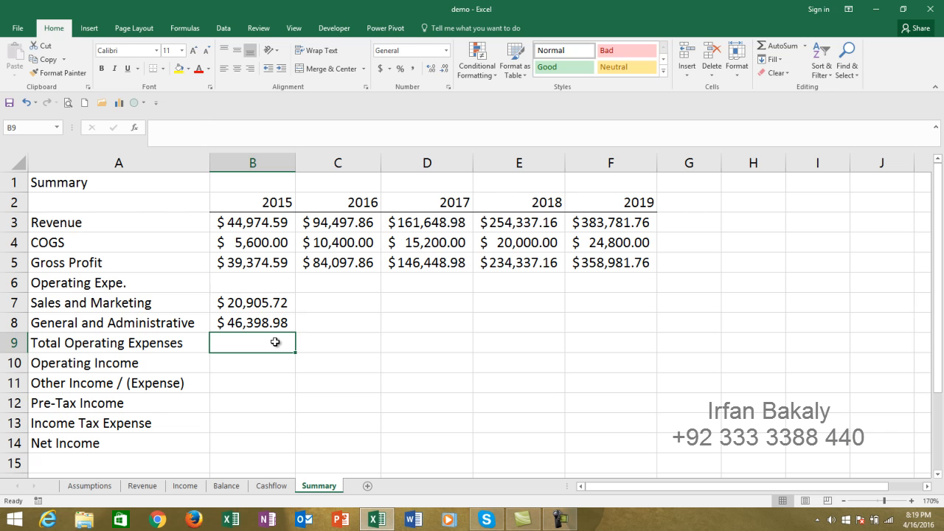
{"action": "key", "text": "alt"}
{"action": "key", "text": "alt+="}
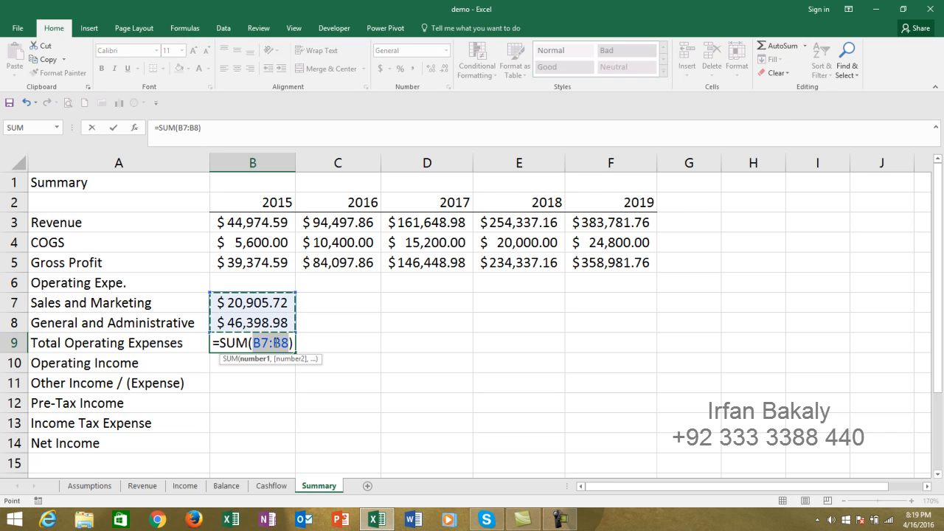
{"action": "key", "text": "Return"}
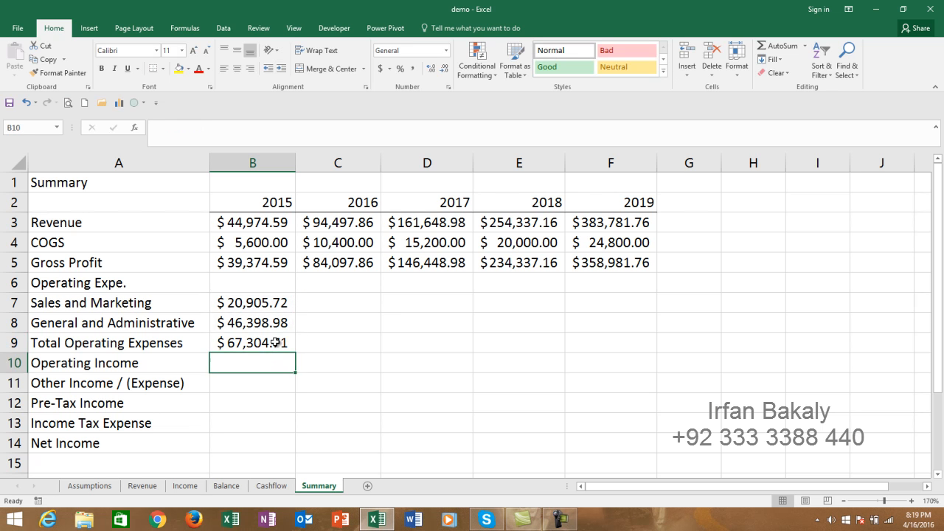
Step: Copy the 2015 operating expense formulas in B7:B9 to the 2016 to 2019 columns in C7:F9
{"action": "key", "text": "Up"}
{"action": "key", "text": "Up"}
{"action": "key", "text": "Up"}
{"action": "key", "text": "shift+Down"}
{"action": "key", "text": "shift+Down"}
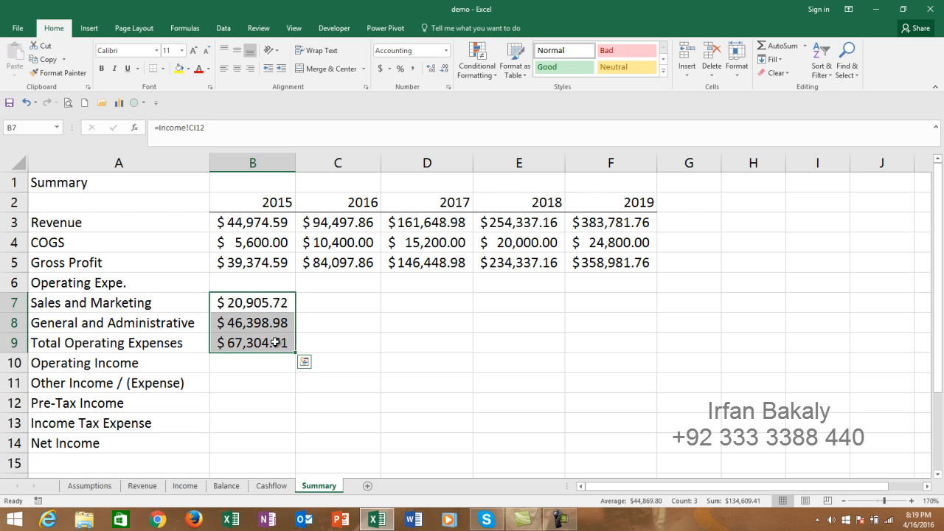
{"action": "key", "text": "ctrl+c"}
{"action": "key", "text": "Right"}
{"action": "key", "text": "shift+Right"}
{"action": "key", "text": "shift+Right"}
{"action": "key", "text": "shift+Right"}
{"action": "key", "text": "ctrl+v"}
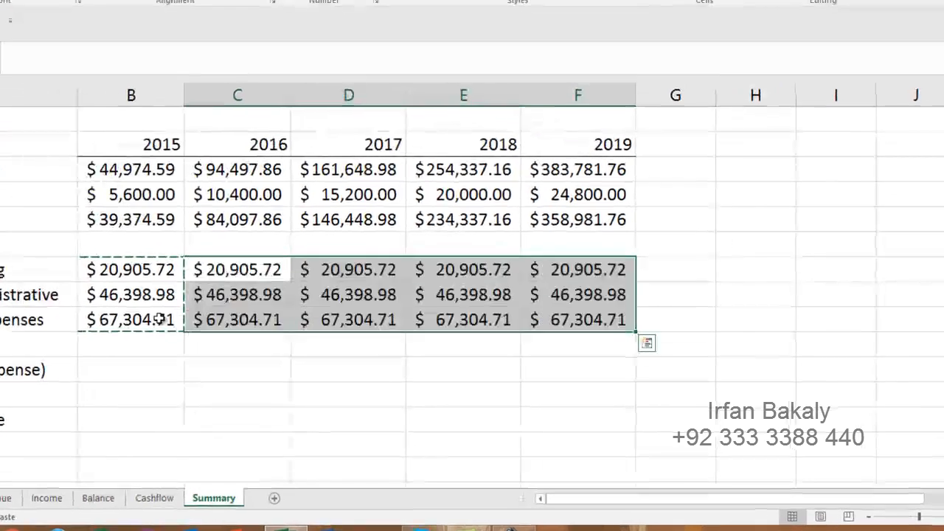
{"action": "key", "text": "Down"}
{"action": "key", "text": "Down"}
{"action": "key", "text": "Down"}
{"action": "key", "text": "Left"}
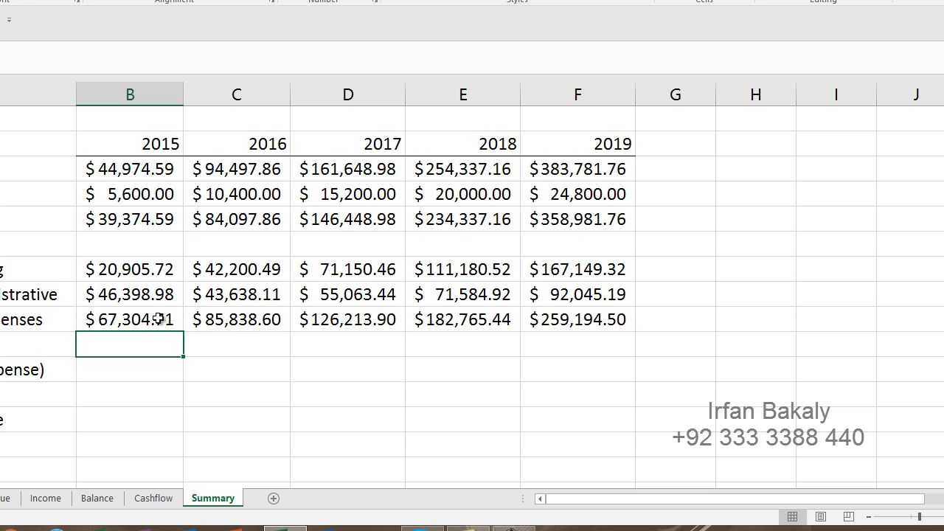
{"action": "key", "text": "Up"}
{"action": "key", "text": "Up"}
{"action": "key", "text": "Up"}
{"action": "key", "text": "Down"}
{"action": "key", "text": "Down"}
{"action": "key", "text": "Down"}
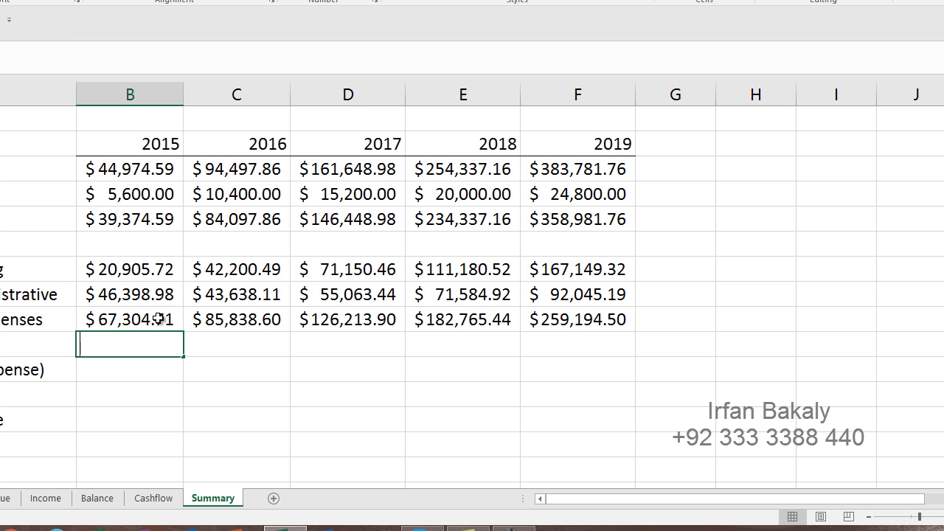
Step: Calculate the 2015 result after operating expenses in B10 with =B5-B9 and autofit the width of column B
{"action": "type", "text": "="}
{"action": "key", "text": "Up"}
{"action": "key", "text": "Up"}
{"action": "key", "text": "Up"}
{"action": "key", "text": "Up"}
{"action": "key", "text": "Up"}
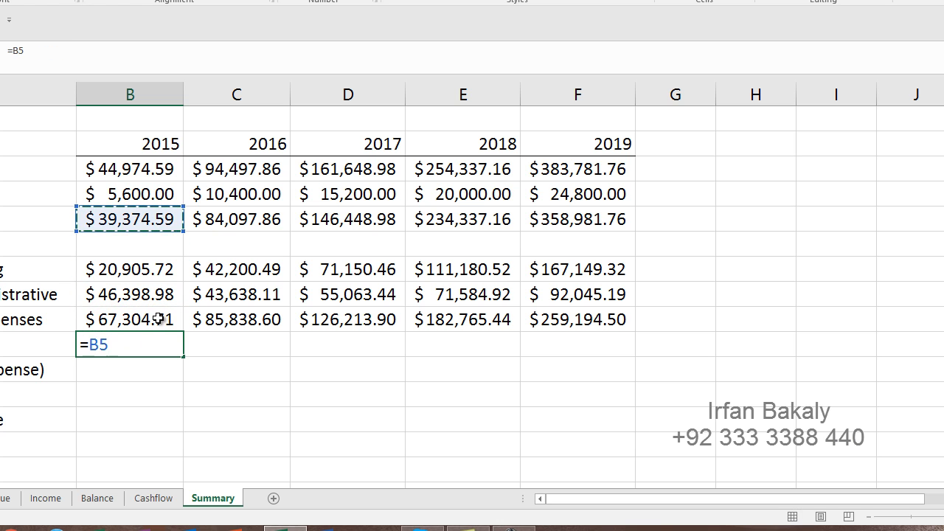
{"action": "type", "text": "-"}
{"action": "key", "text": "Up"}
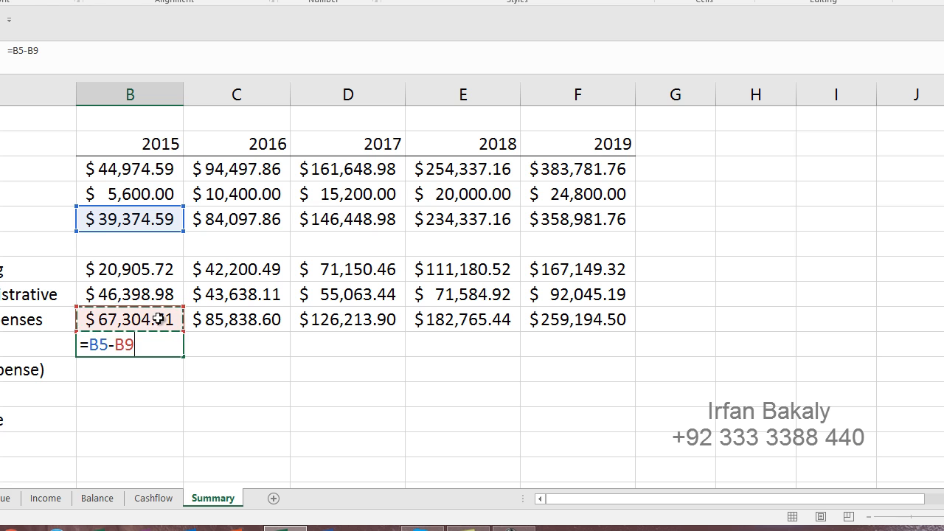
{"action": "key", "text": "Return"}
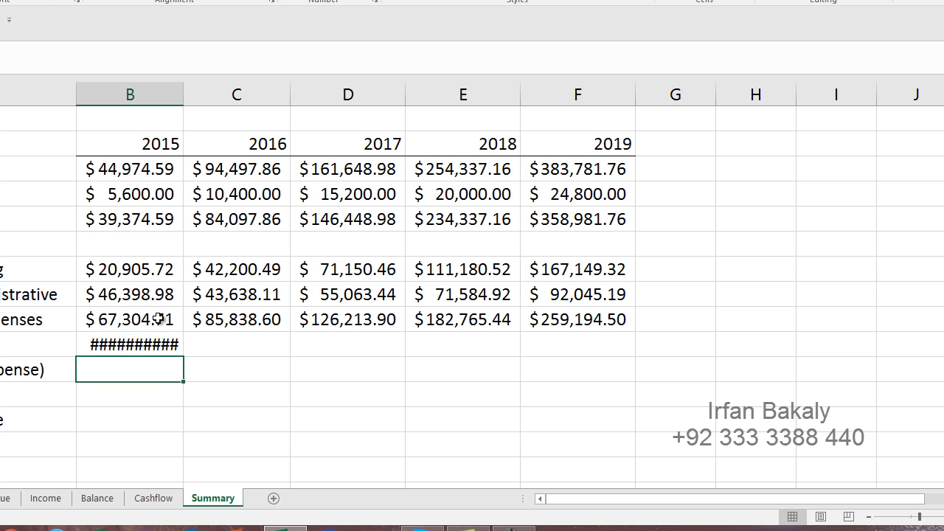
{"action": "double_click", "coordinate": [184, 96]}
Step: Copy the 2015 formula in B10 to the 2016 to 2019 columns in C10:F10
{"action": "key", "text": "Up"}
{"action": "type", "text": "0"}
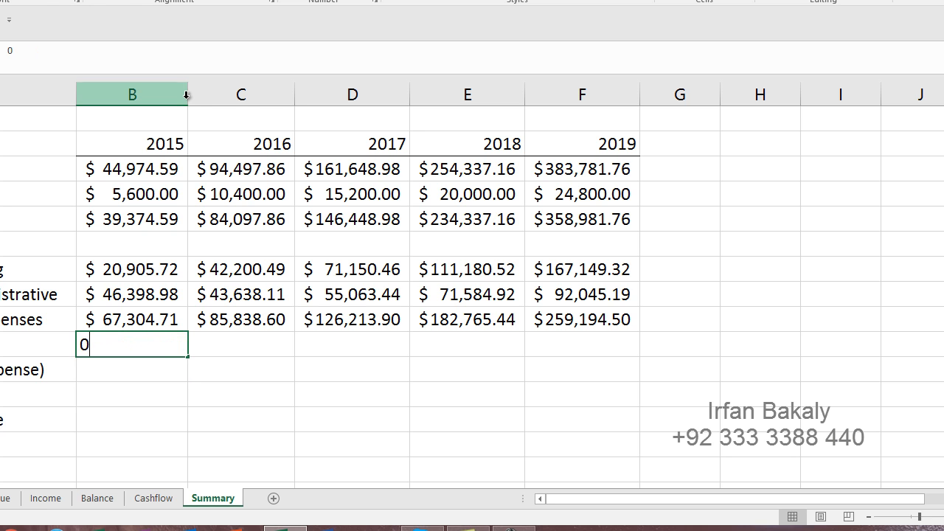
{"action": "key", "text": "Escape"}
{"action": "key", "text": "ctrl+c"}
{"action": "key", "text": "Right"}
{"action": "key", "text": "shift+Right"}
{"action": "key", "text": "shift+Right"}
{"action": "key", "text": "shift+Right"}
{"action": "key", "text": "ctrl+v"}
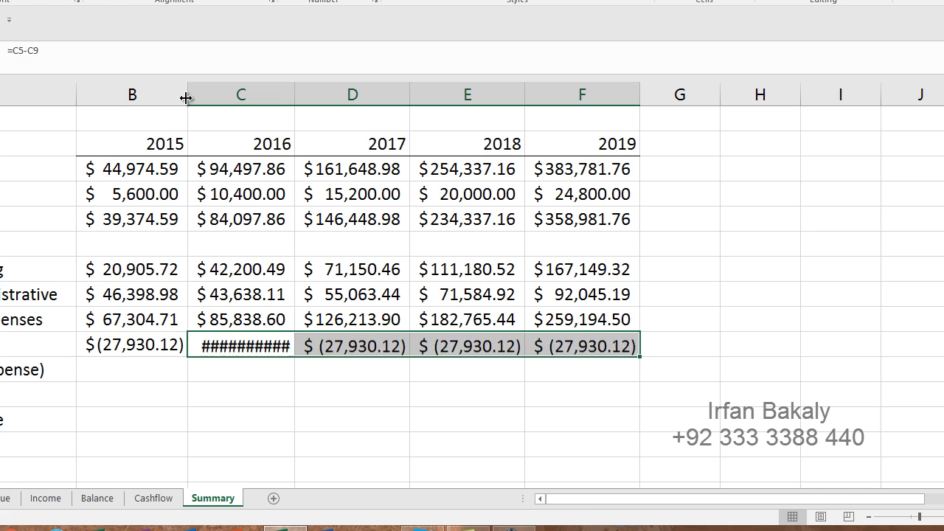
Step: Link the 2015 figure in B11 to cell CI19 of the Income sheet
{"action": "left_click", "coordinate": [158, 368]}
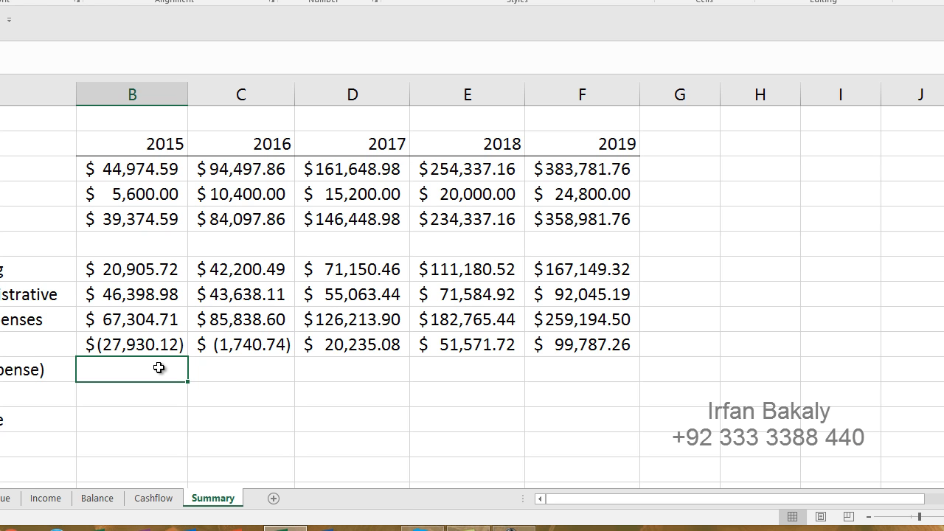
{"action": "double_click", "coordinate": [159, 368]}
{"action": "type", "text": "="}
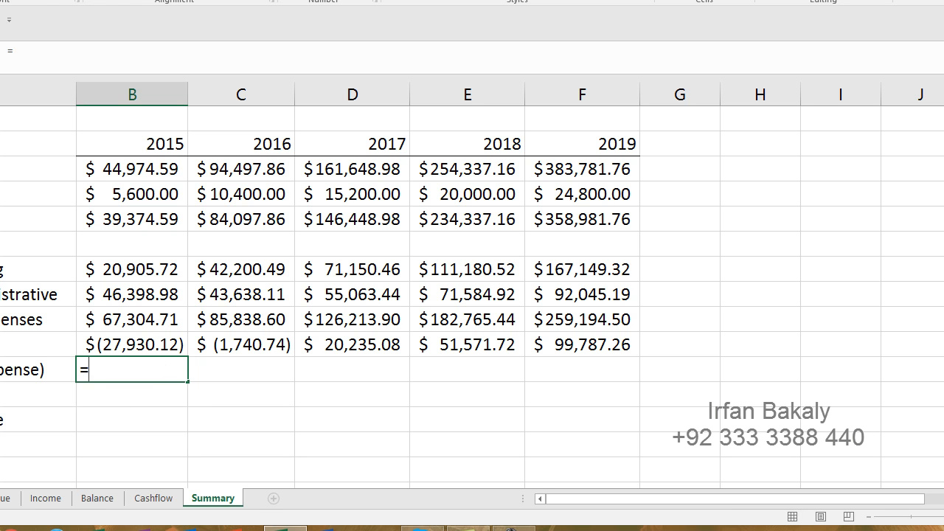
{"action": "left_click", "coordinate": [47, 504]}
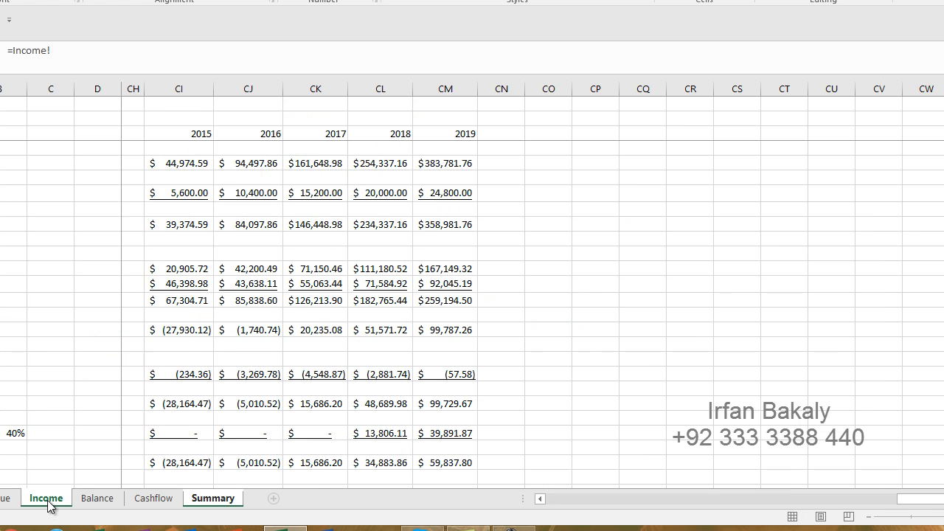
{"action": "left_click", "coordinate": [172, 376]}
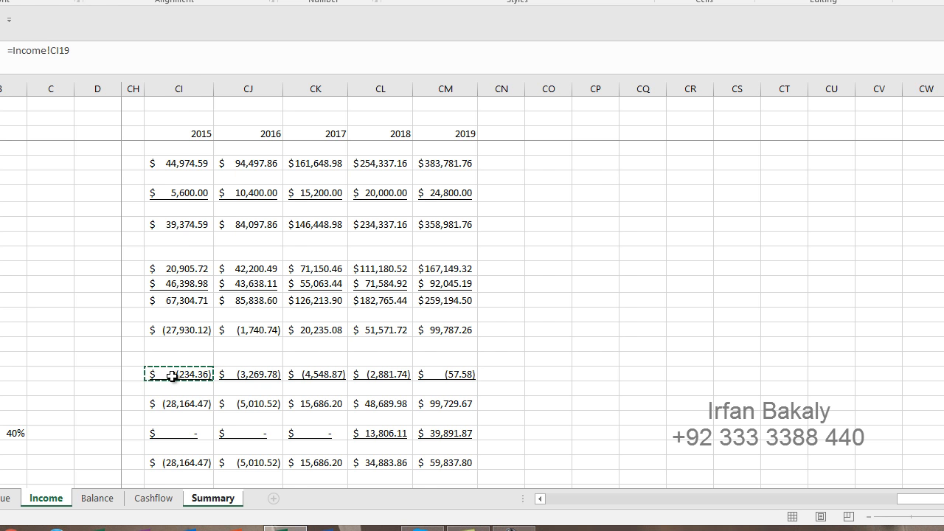
{"action": "key", "text": "Return"}
{"action": "left_click", "coordinate": [179, 369]}
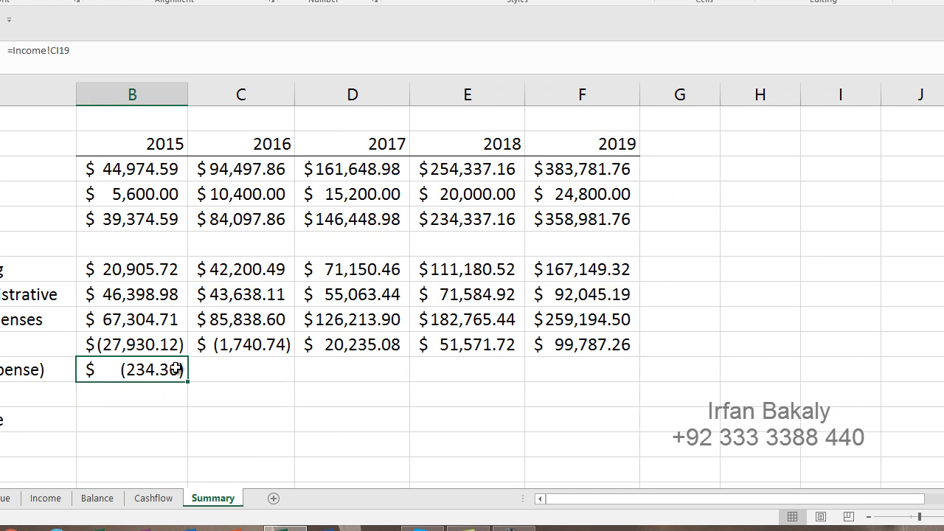
Step: Link the 2015 figure in B12 to cell CI21 of the Income sheet
{"action": "left_click", "coordinate": [175, 392]}
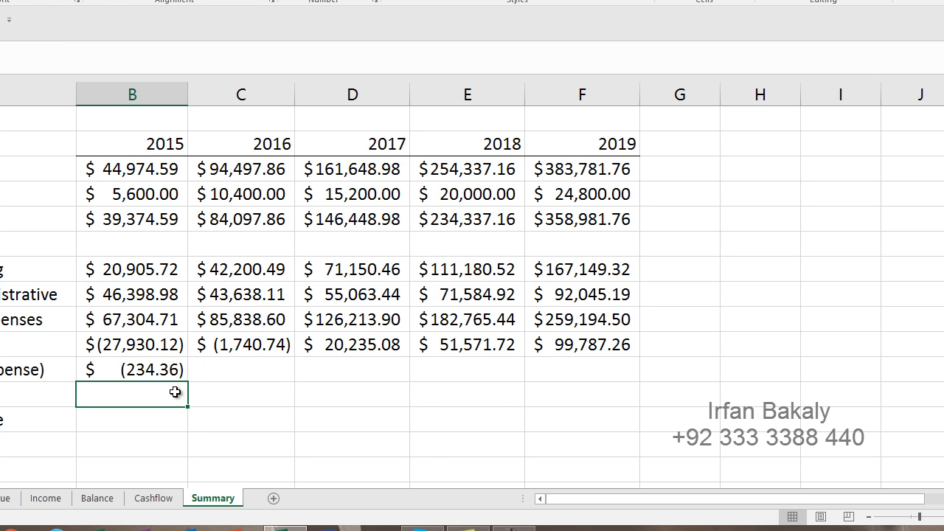
{"action": "type", "text": "="}
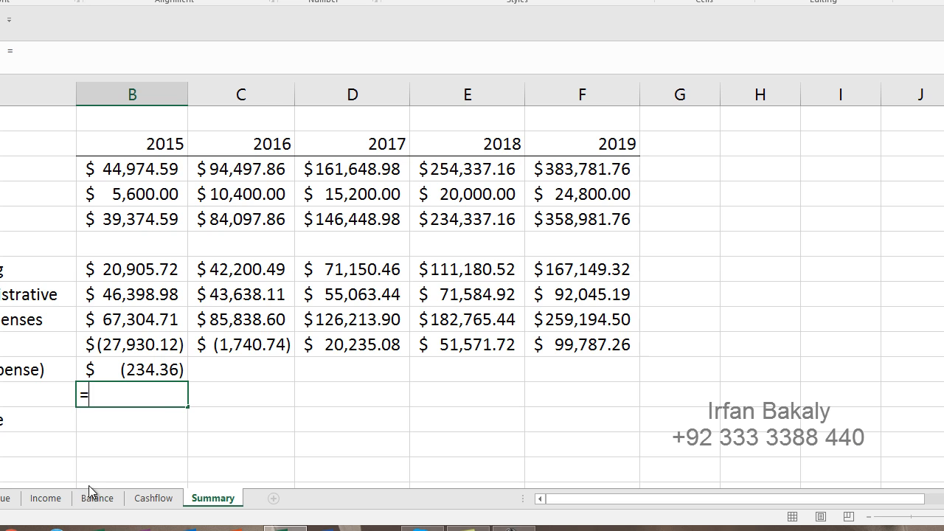
{"action": "left_click", "coordinate": [67, 505]}
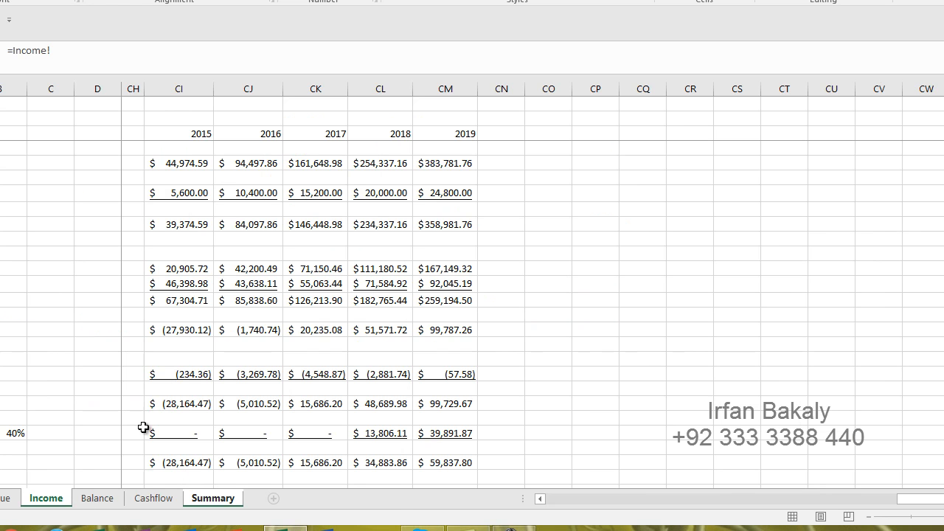
{"action": "left_click", "coordinate": [178, 405]}
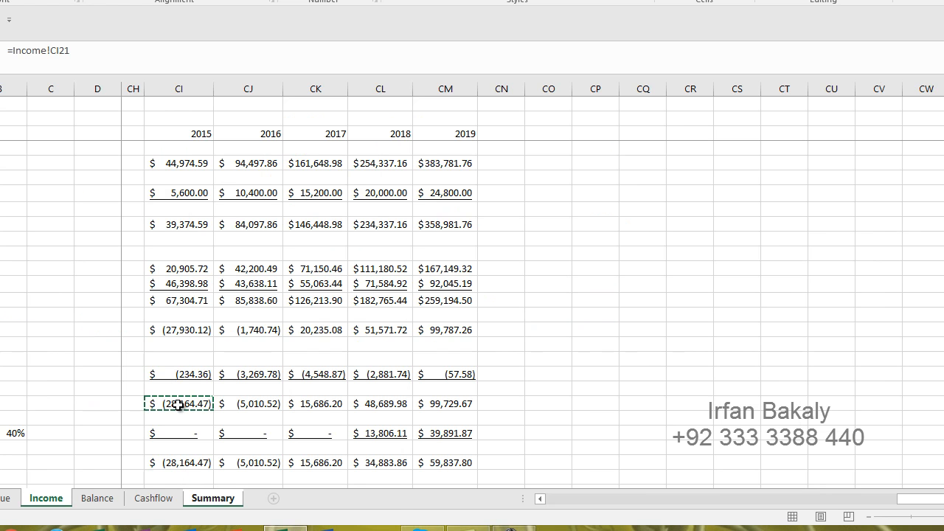
{"action": "key", "text": "Return"}
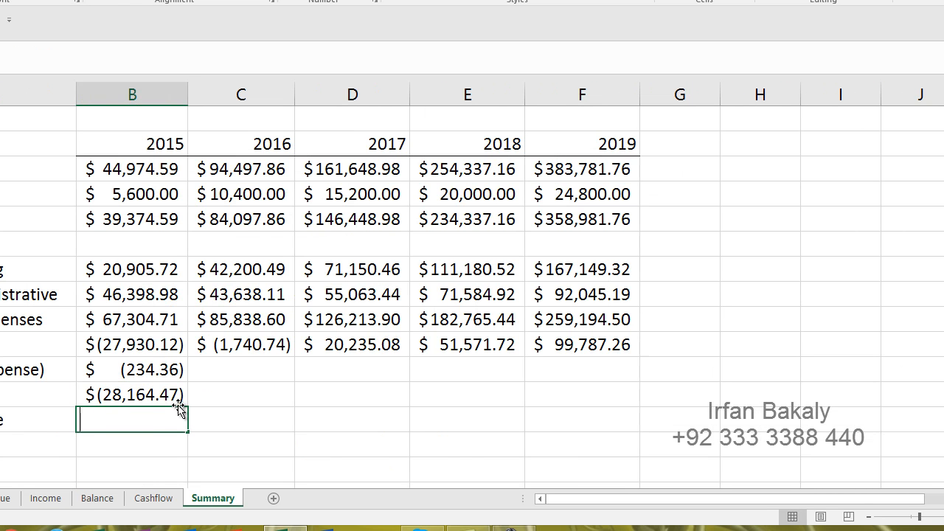
Step: Link the 2015 figure in B13 to cell CI23 of the Income sheet
{"action": "type", "text": "="}
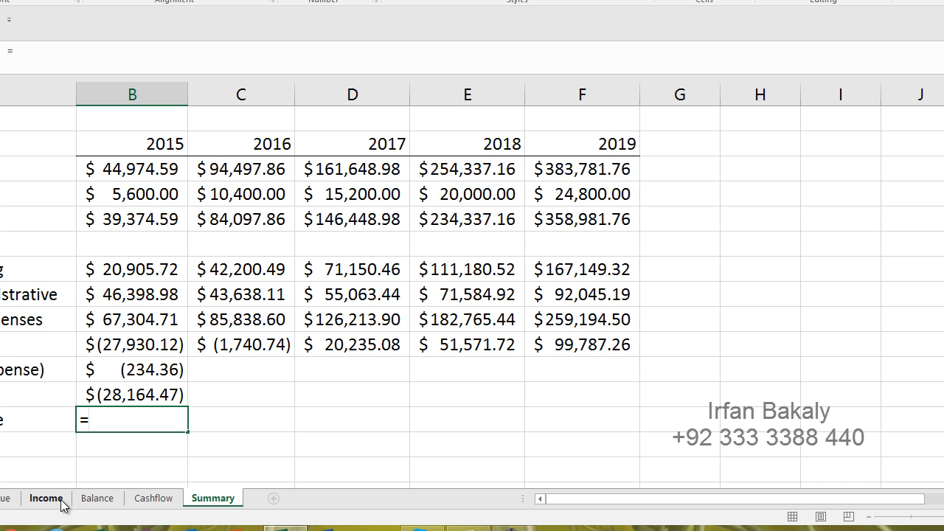
{"action": "left_click", "coordinate": [63, 503]}
{"action": "left_click", "coordinate": [176, 442]}
{"action": "left_click", "coordinate": [181, 435]}
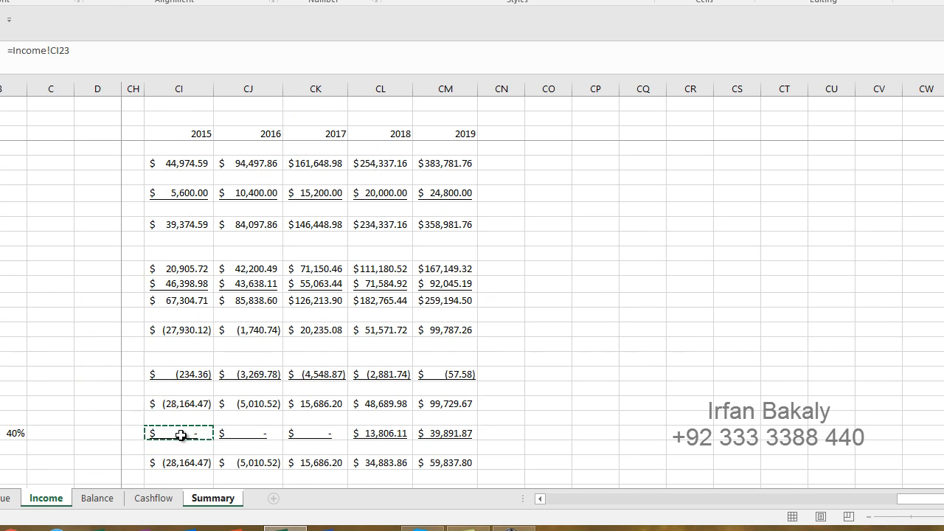
{"action": "key", "text": "Return"}
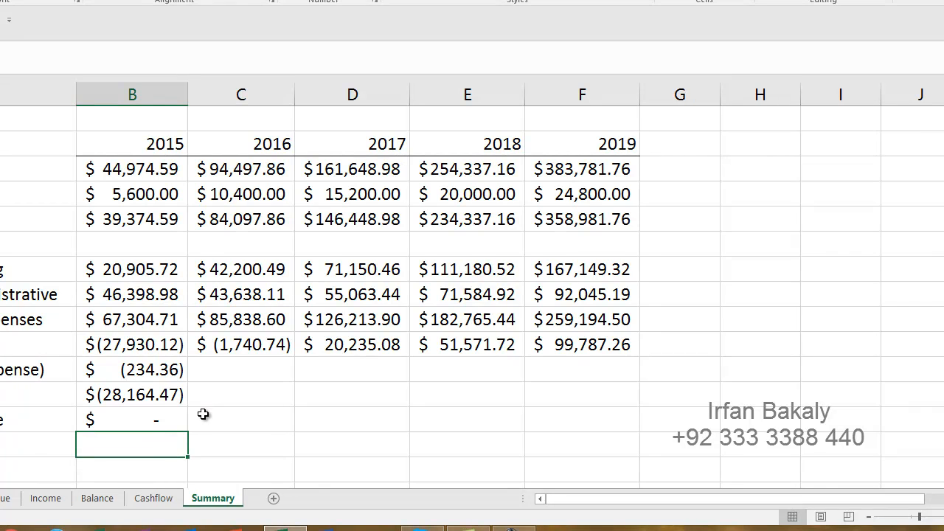
Step: Link the 2015 figure in B14 to cell CI25 of the Income sheet
{"action": "type", "text": "="}
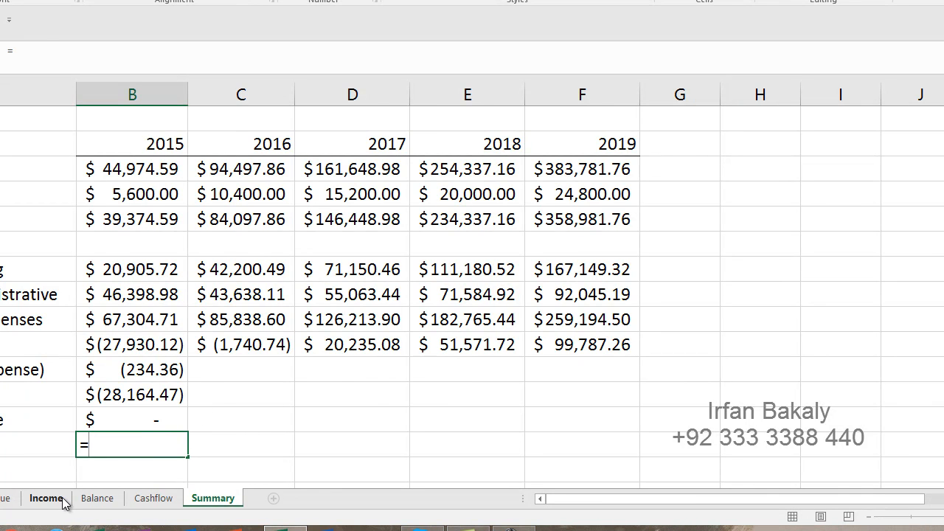
{"action": "left_click", "coordinate": [63, 500]}
{"action": "left_click", "coordinate": [156, 463]}
{"action": "key", "text": "Return"}
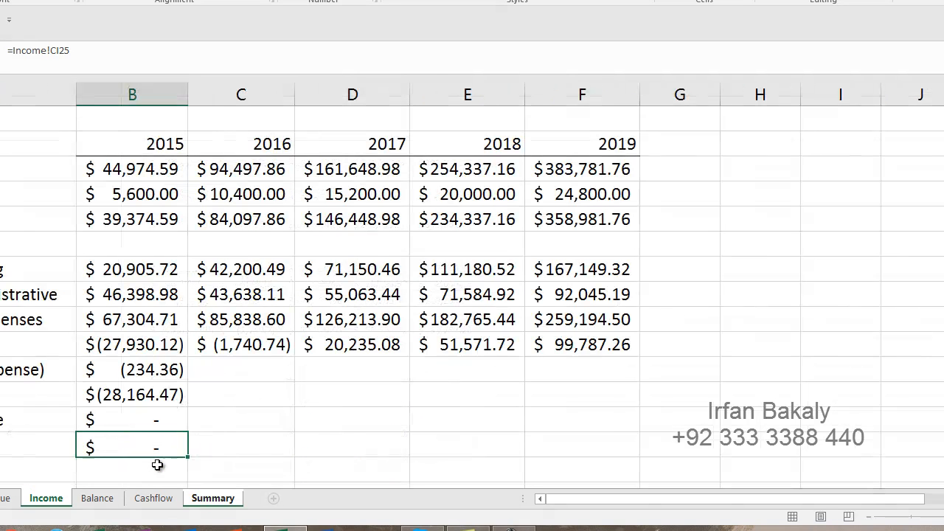
Step: Copy the 2015 Income sheet links in B11:B14 to the 2016 to 2019 columns in C11:F14
{"action": "key", "text": "Up"}
{"action": "key", "text": "Up"}
{"action": "left_click_drag", "start_coordinate": [152, 369], "coordinate": [153, 445]}
{"action": "key", "text": "ctrl+c"}
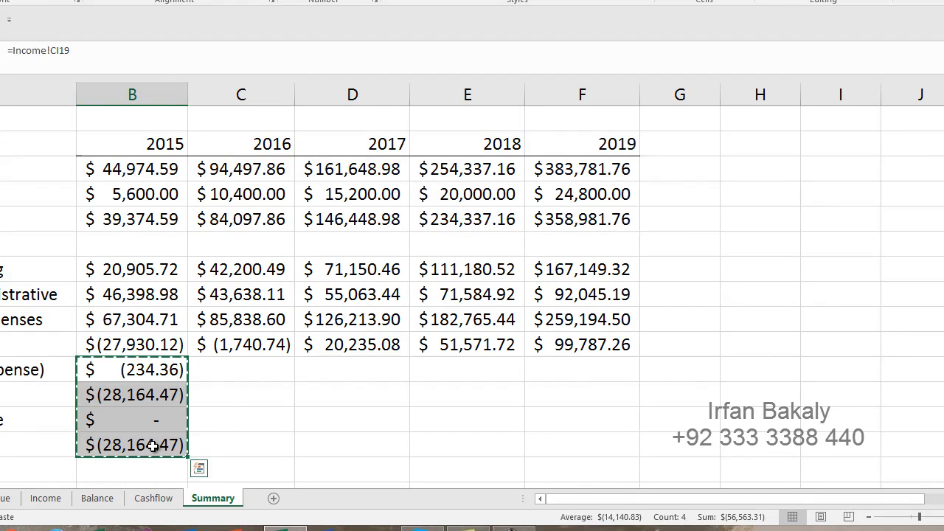
{"action": "key", "text": "Right"}
{"action": "key", "text": "shift+Right"}
{"action": "key", "text": "shift+Right"}
{"action": "key", "text": "shift+Right"}
{"action": "key", "text": "ctrl+v"}
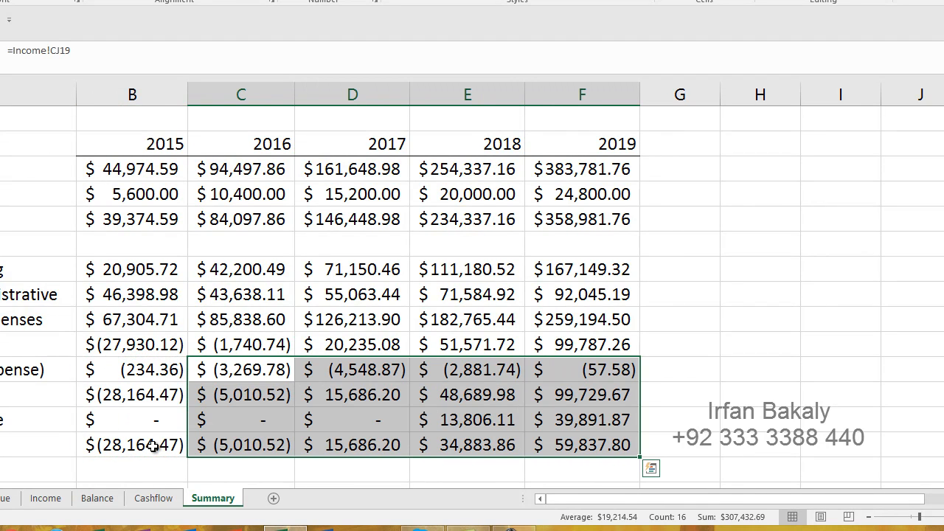
{"action": "left_click", "coordinate": [168, 320]}
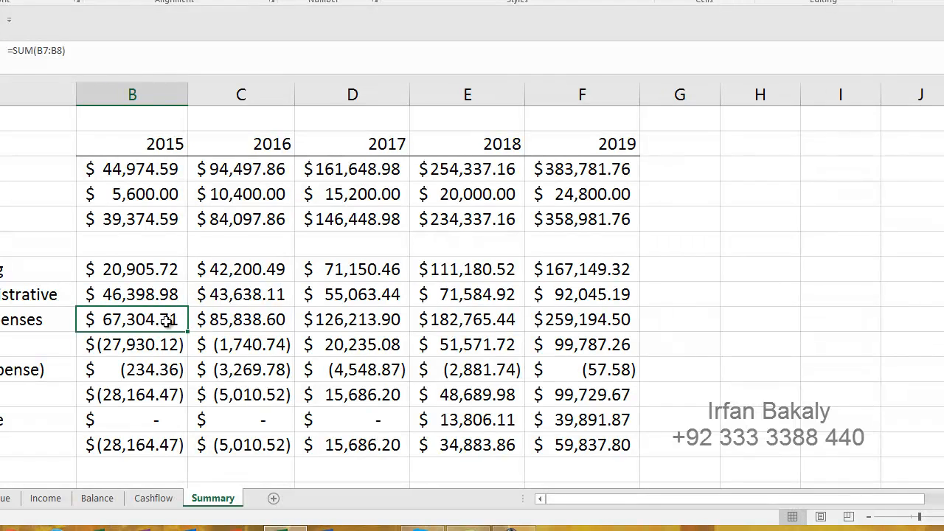